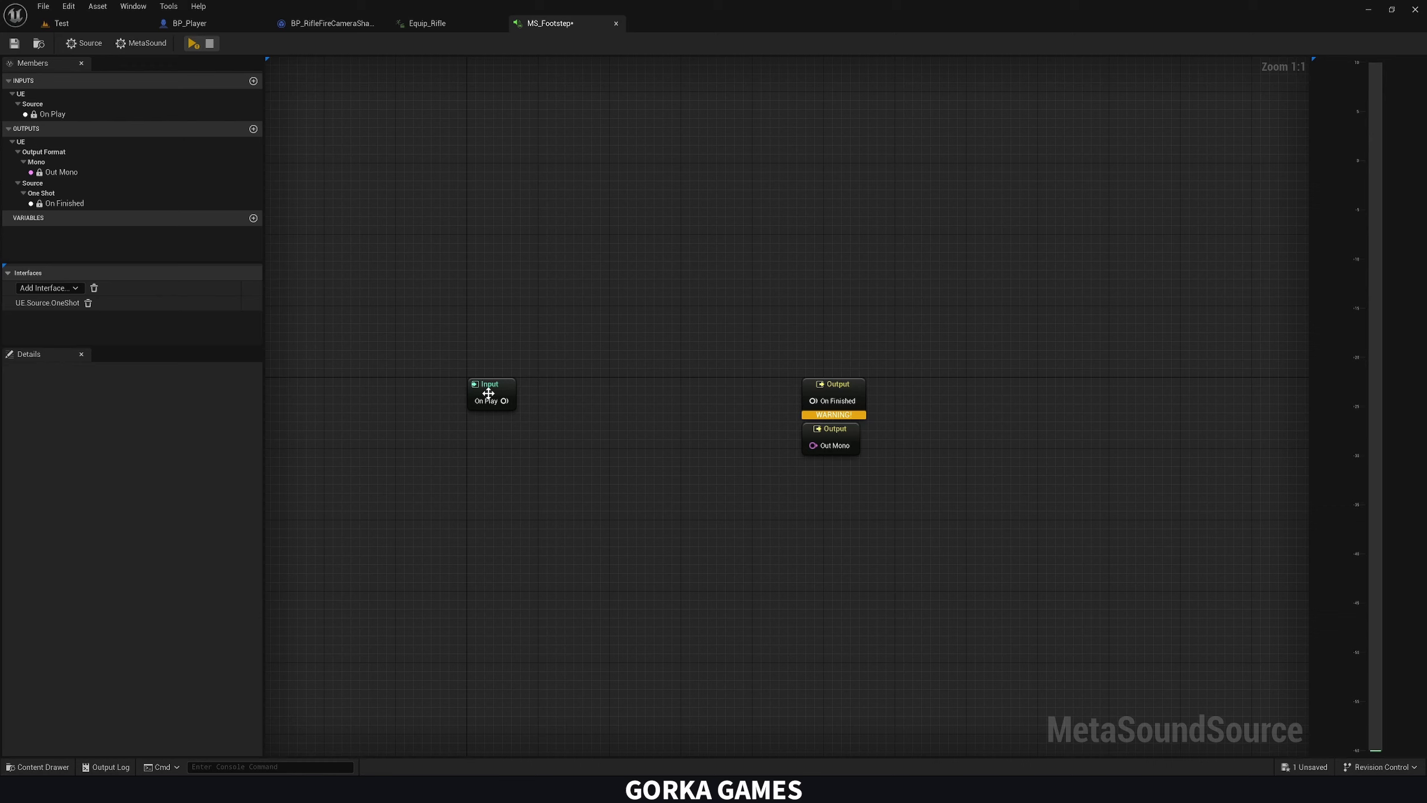
# Add a Wave Player (1.0, Mono) node triggered by On Play and assign the Concrete Footstep sound as its wave asset
pyautogui.moveTo(504, 401); pyautogui.dragTo(580, 401)
pyautogui.write('plauy')
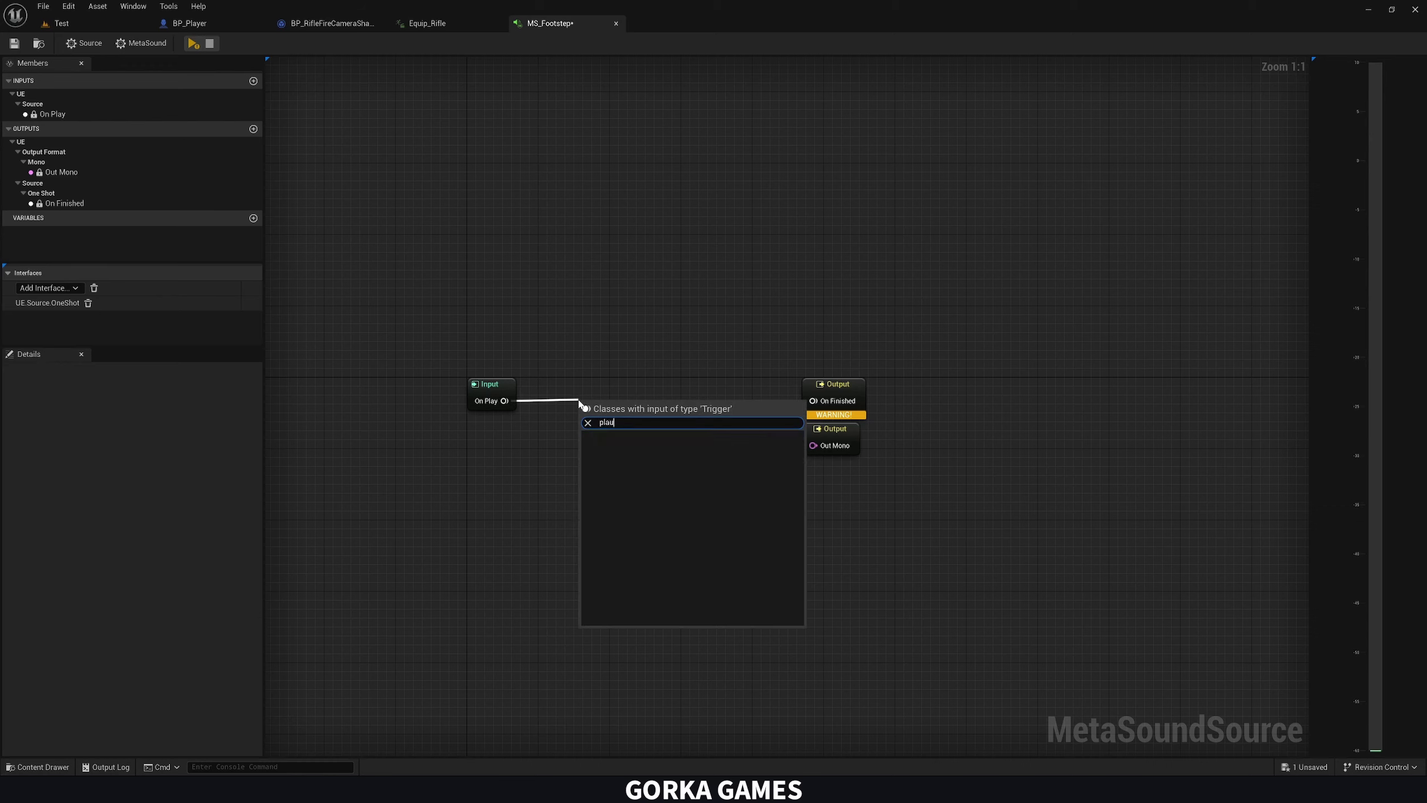
pyautogui.press('BackSpace')
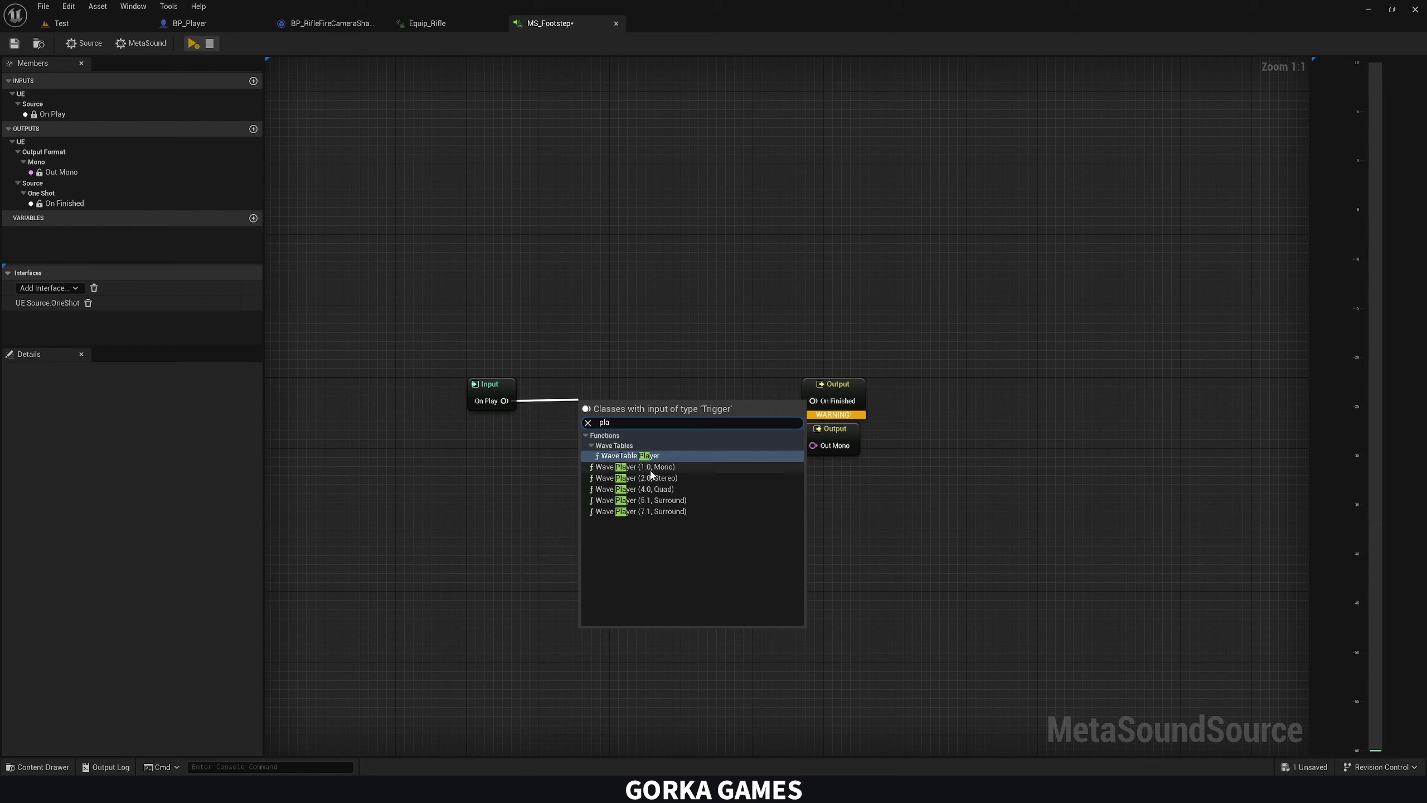
pyautogui.click(628, 467)
pyautogui.click(619, 447)
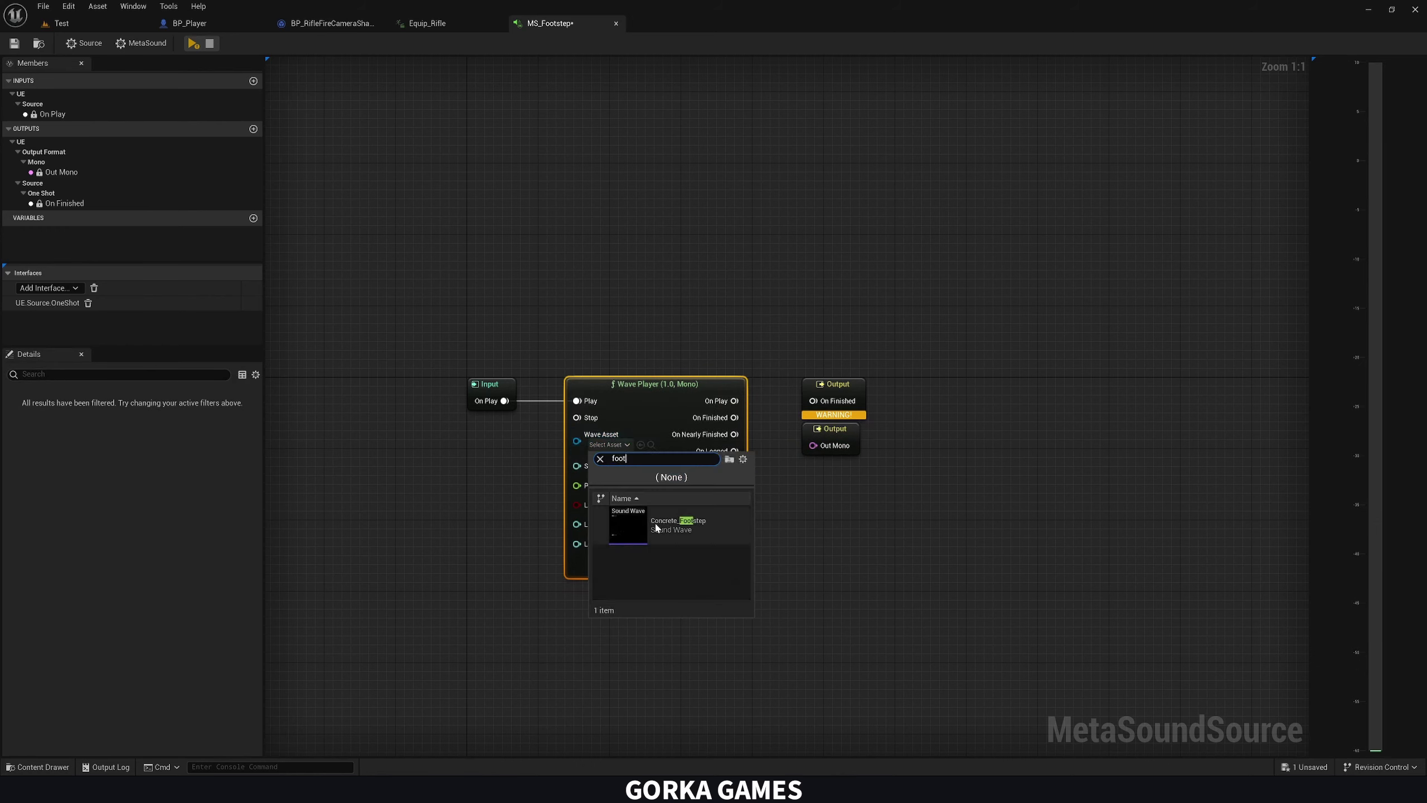
pyautogui.click(672, 524)
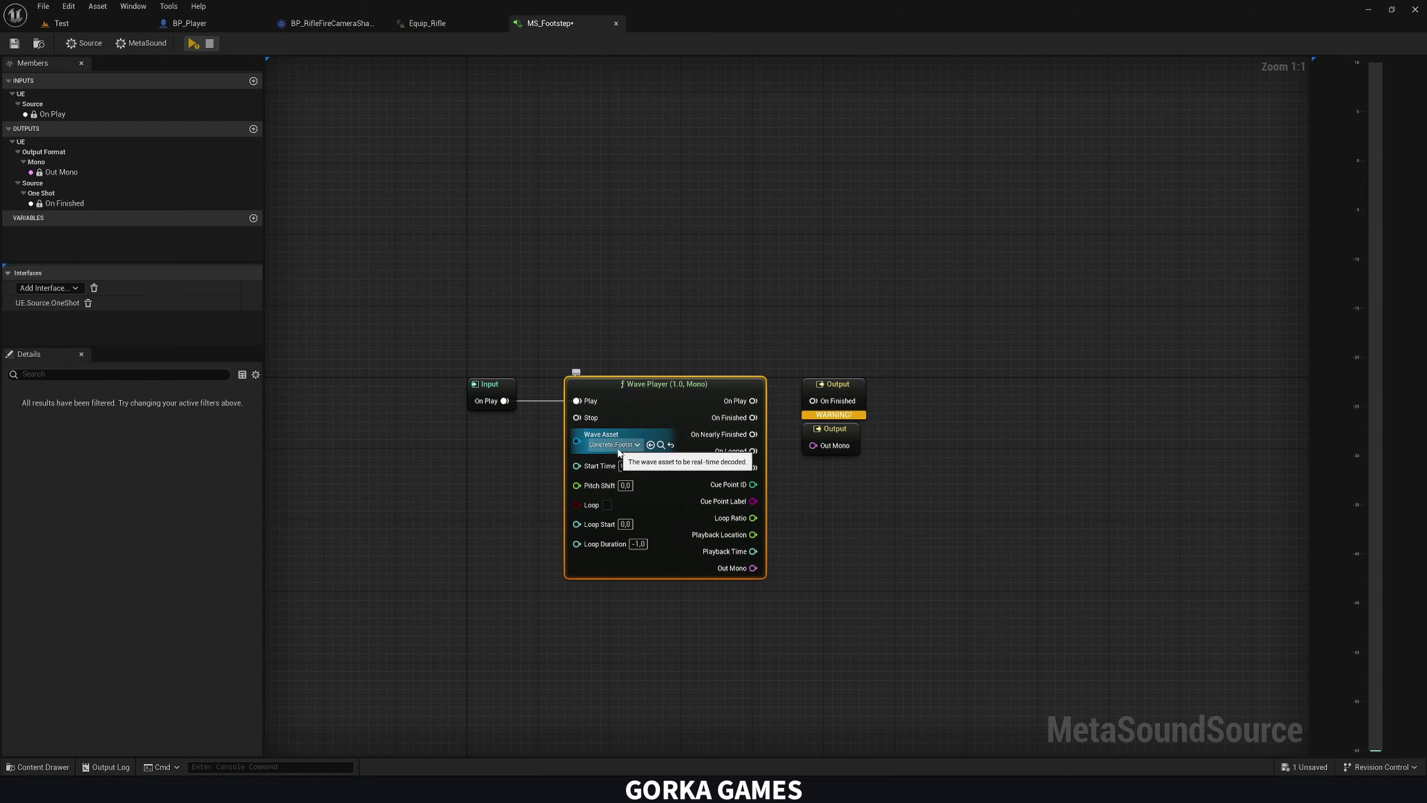
# Connect the Wave Player's Out Mono and On Finished outputs to the matching Output nodes
pyautogui.moveTo(620, 453); pyautogui.dragTo(500, 434, button='right')
pyautogui.moveTo(633, 549); pyautogui.dragTo(708, 535)
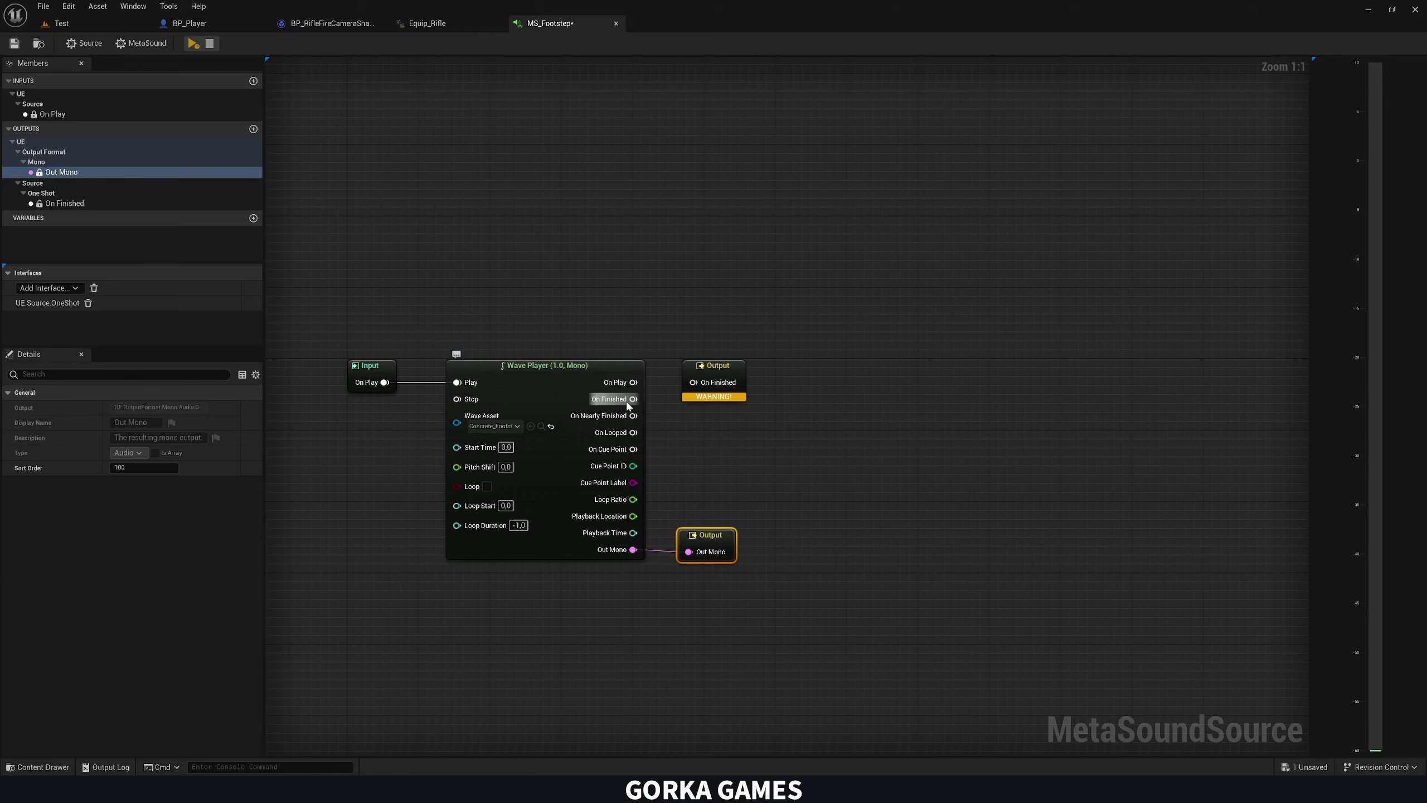
pyautogui.moveTo(633, 398); pyautogui.dragTo(693, 382)
pyautogui.click(697, 382)
pyautogui.moveTo(636, 450); pyautogui.dragTo(788, 453, button='right')
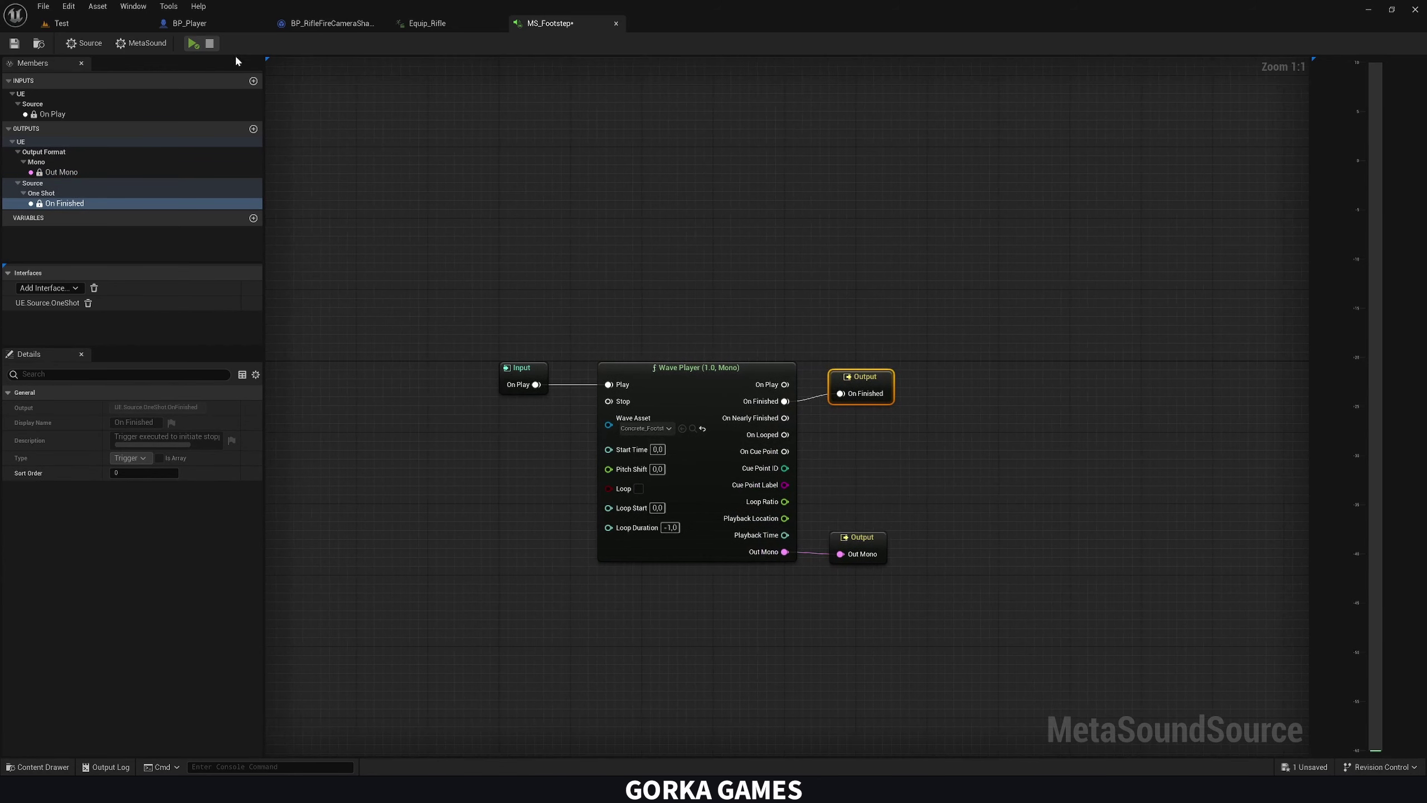
# Play the MetaSound several times to preview the footstep sound
pyautogui.click(195, 46)
pyautogui.click(195, 47)
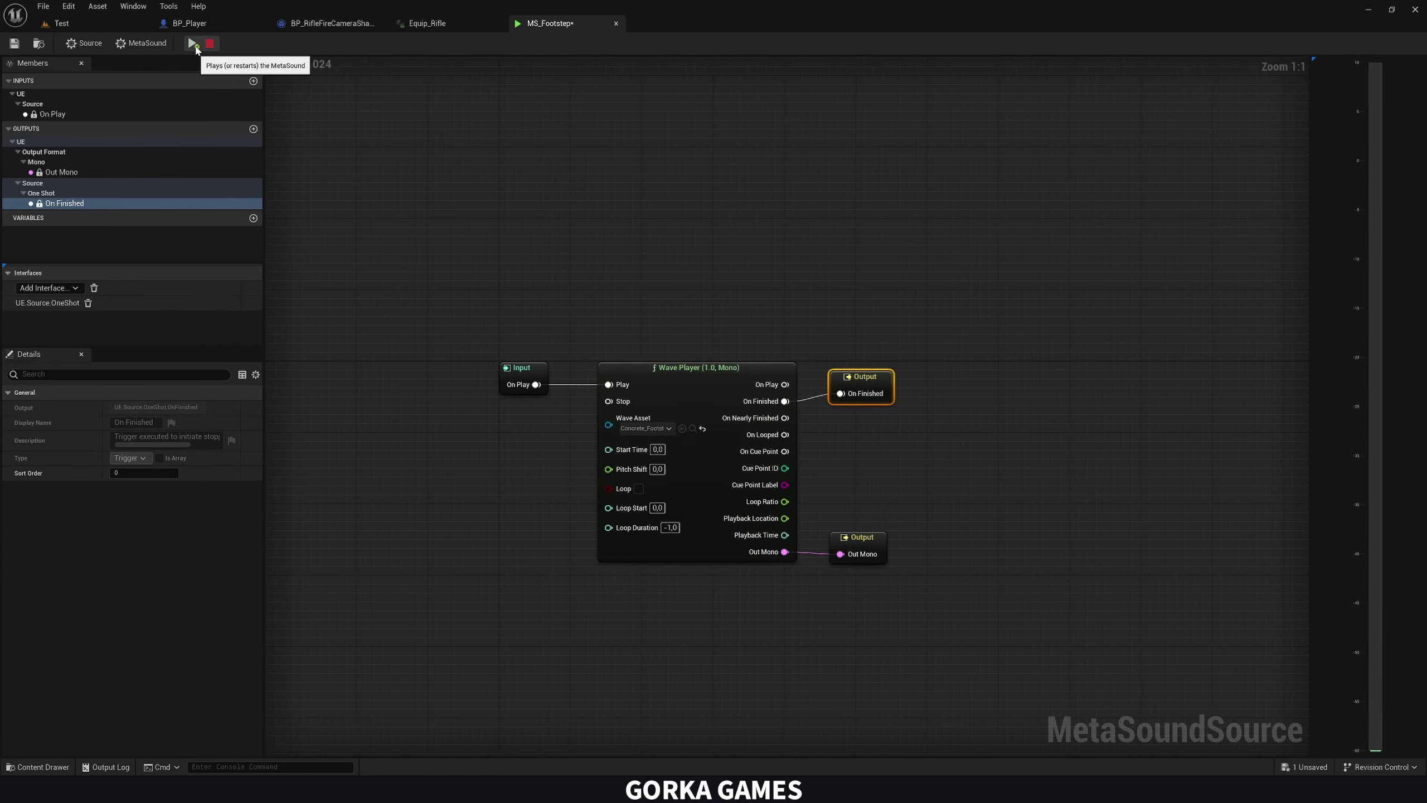
pyautogui.click(196, 47)
pyautogui.click(196, 47)
# Add a Random (Float) node feeding the Wave Player's Pitch Shift and wire its trigger between On Play and Play
pyautogui.moveTo(639, 230); pyautogui.dragTo(723, 219, button='right')
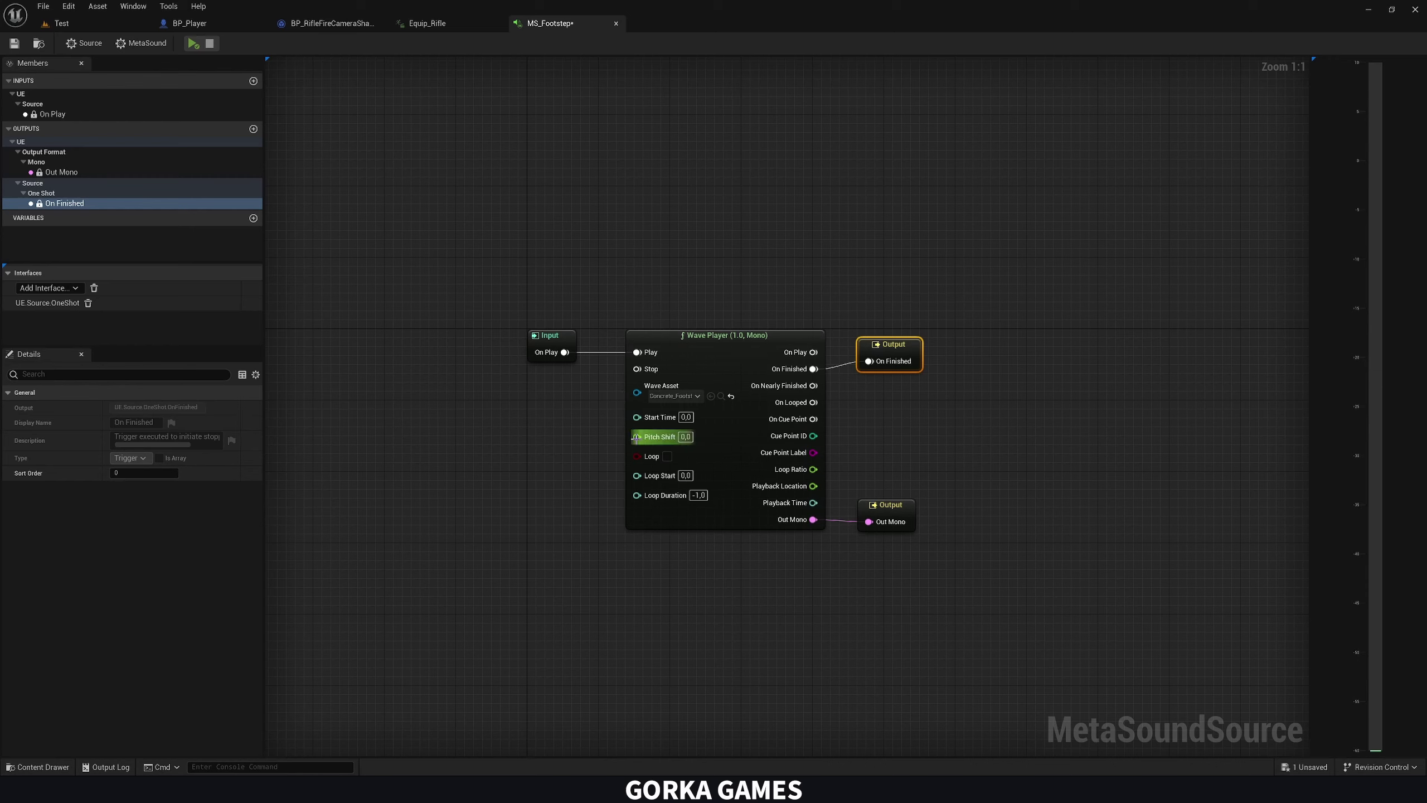
pyautogui.moveTo(637, 437); pyautogui.dragTo(491, 399)
pyautogui.write('rand')
pyautogui.click(598, 558)
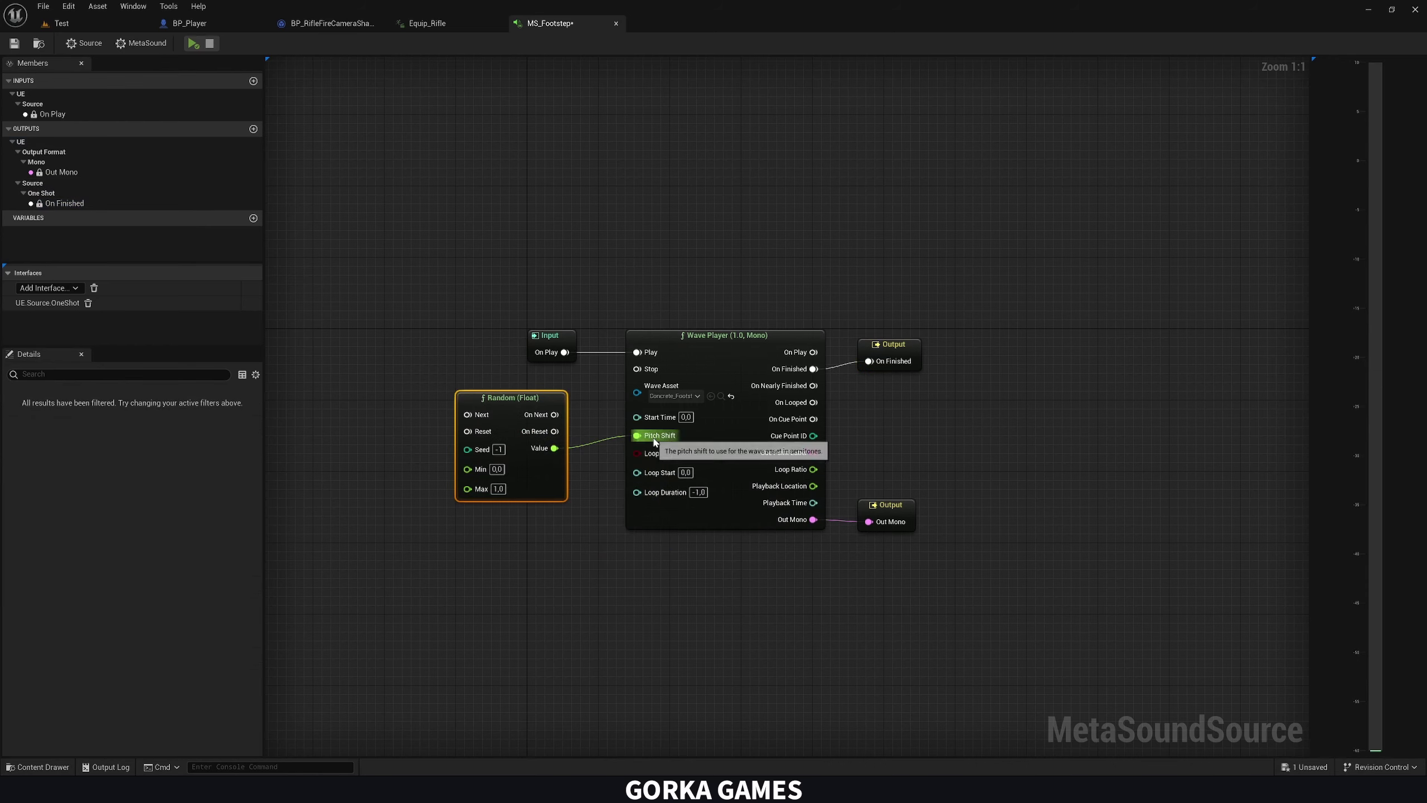
pyautogui.moveTo(572, 353); pyautogui.dragTo(467, 415)
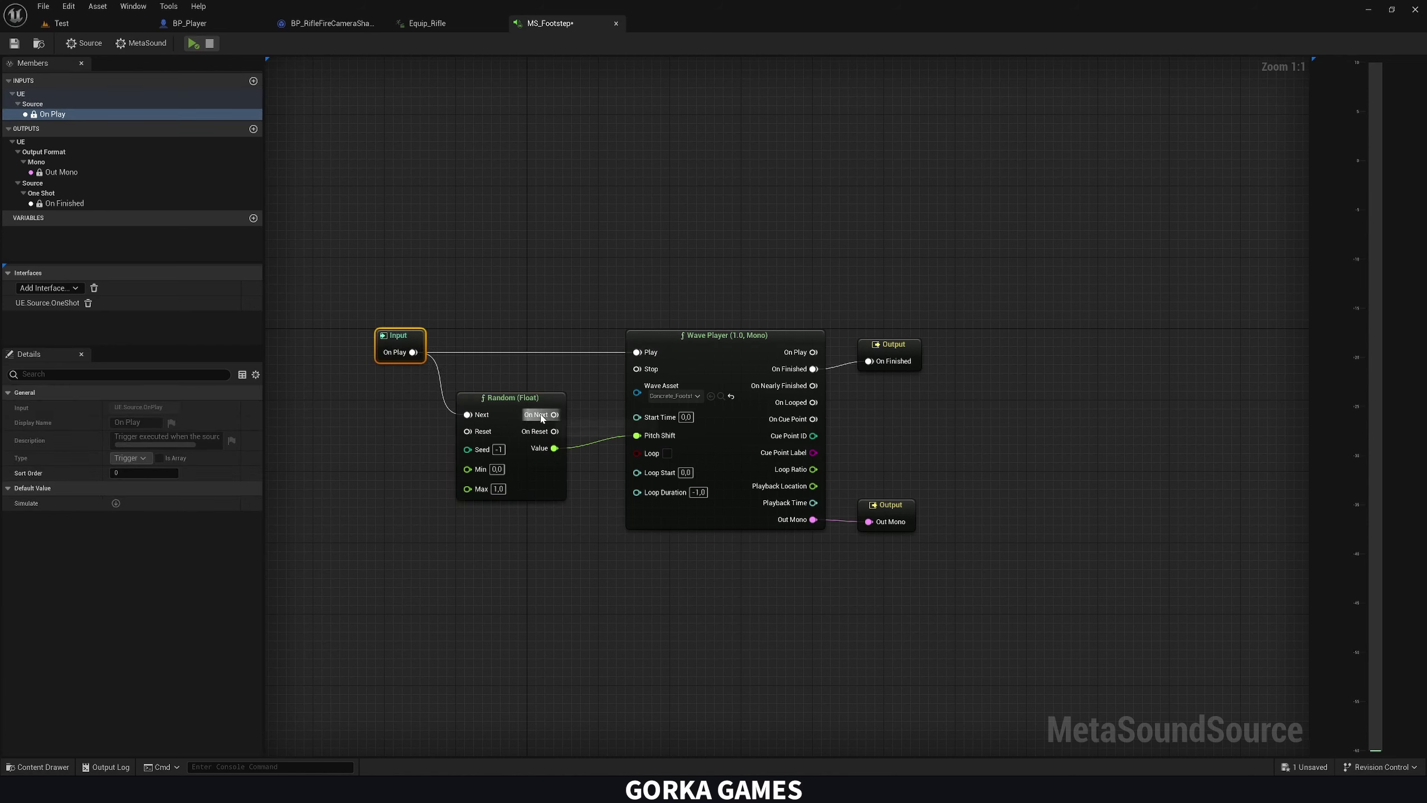
pyautogui.moveTo(555, 415); pyautogui.dragTo(637, 353)
pyautogui.moveTo(510, 413); pyautogui.dragTo(519, 351)
# Set the Random (Float) node's Min to -3 and Max to 3, and save the MetaSound after a test playback
pyautogui.click(504, 406)
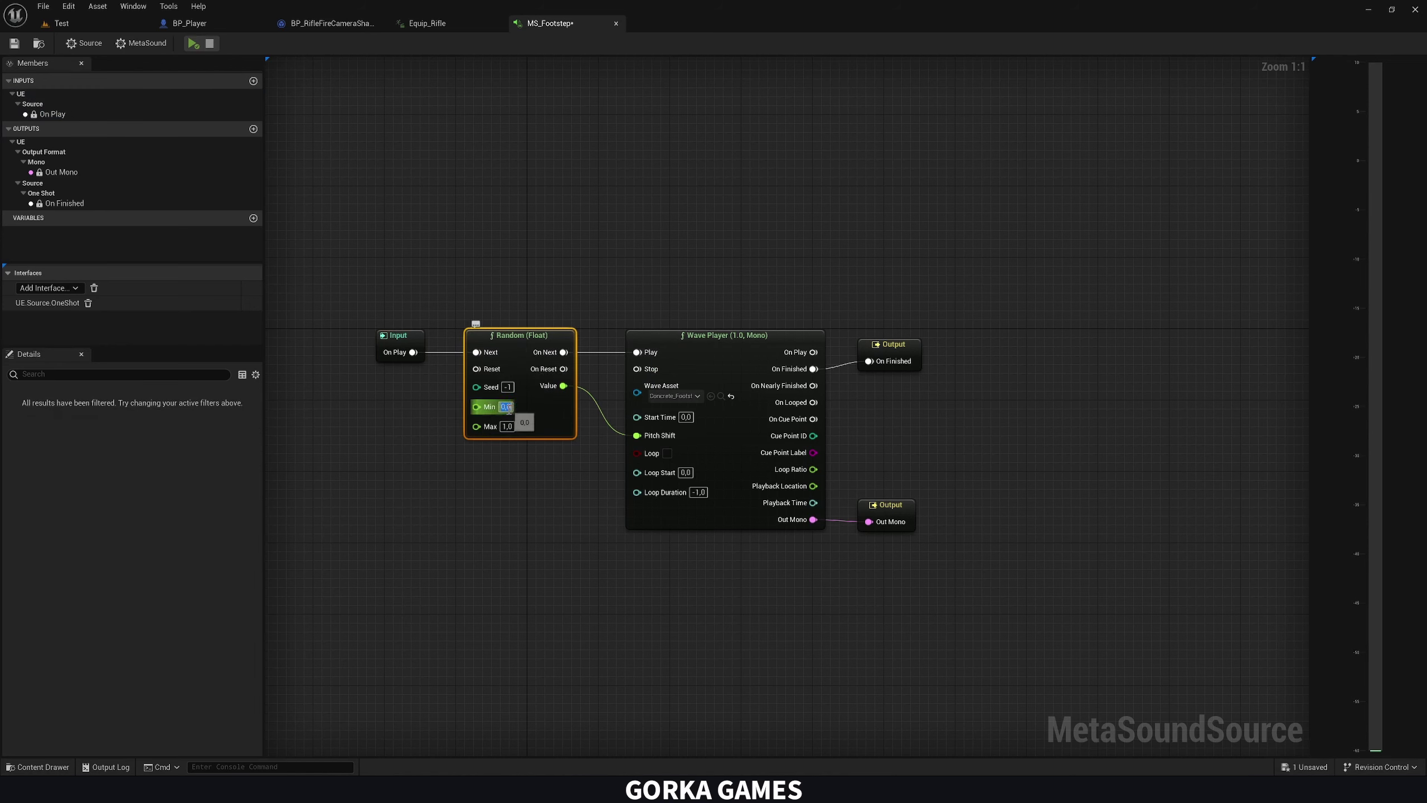
pyautogui.write('-3')
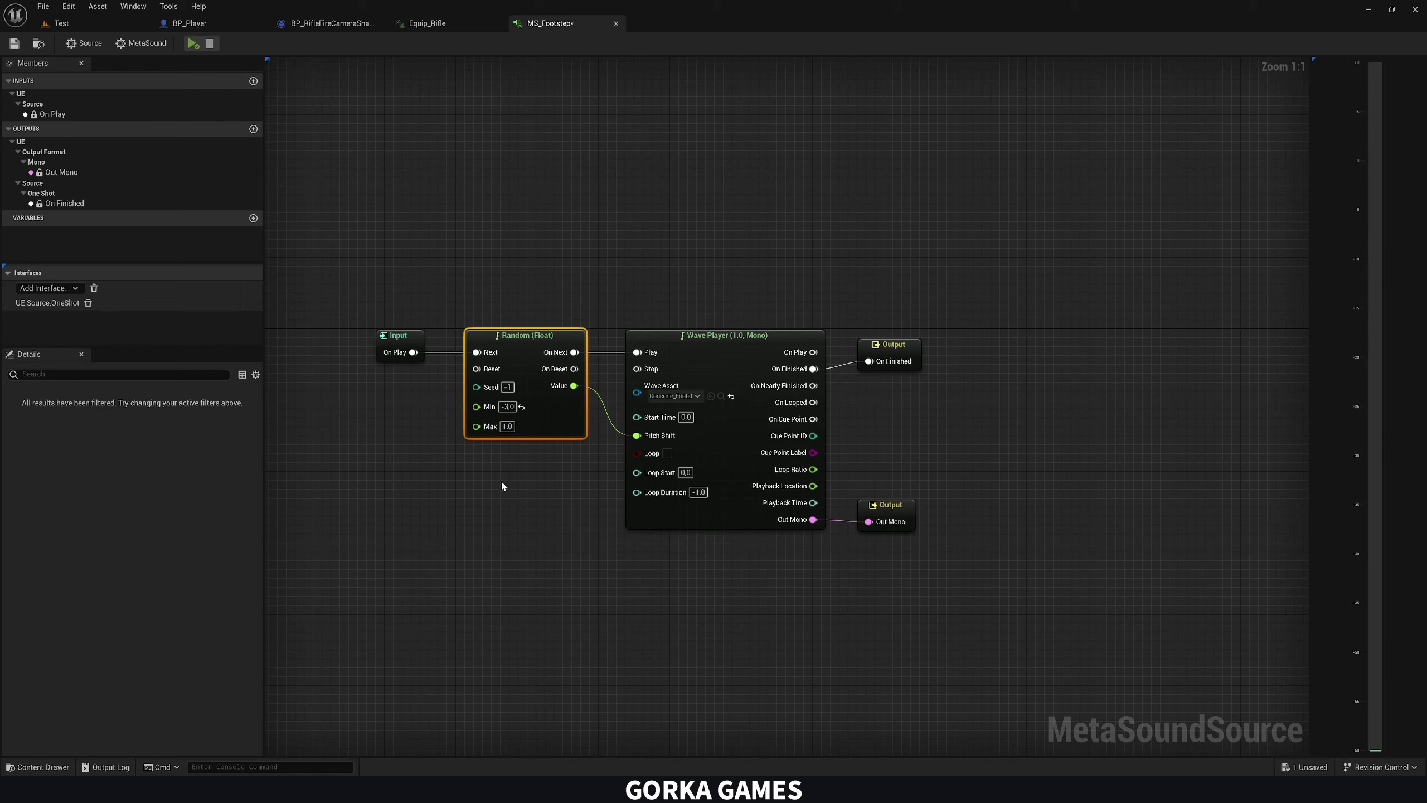
pyautogui.press('Tab')
pyautogui.click(189, 43)
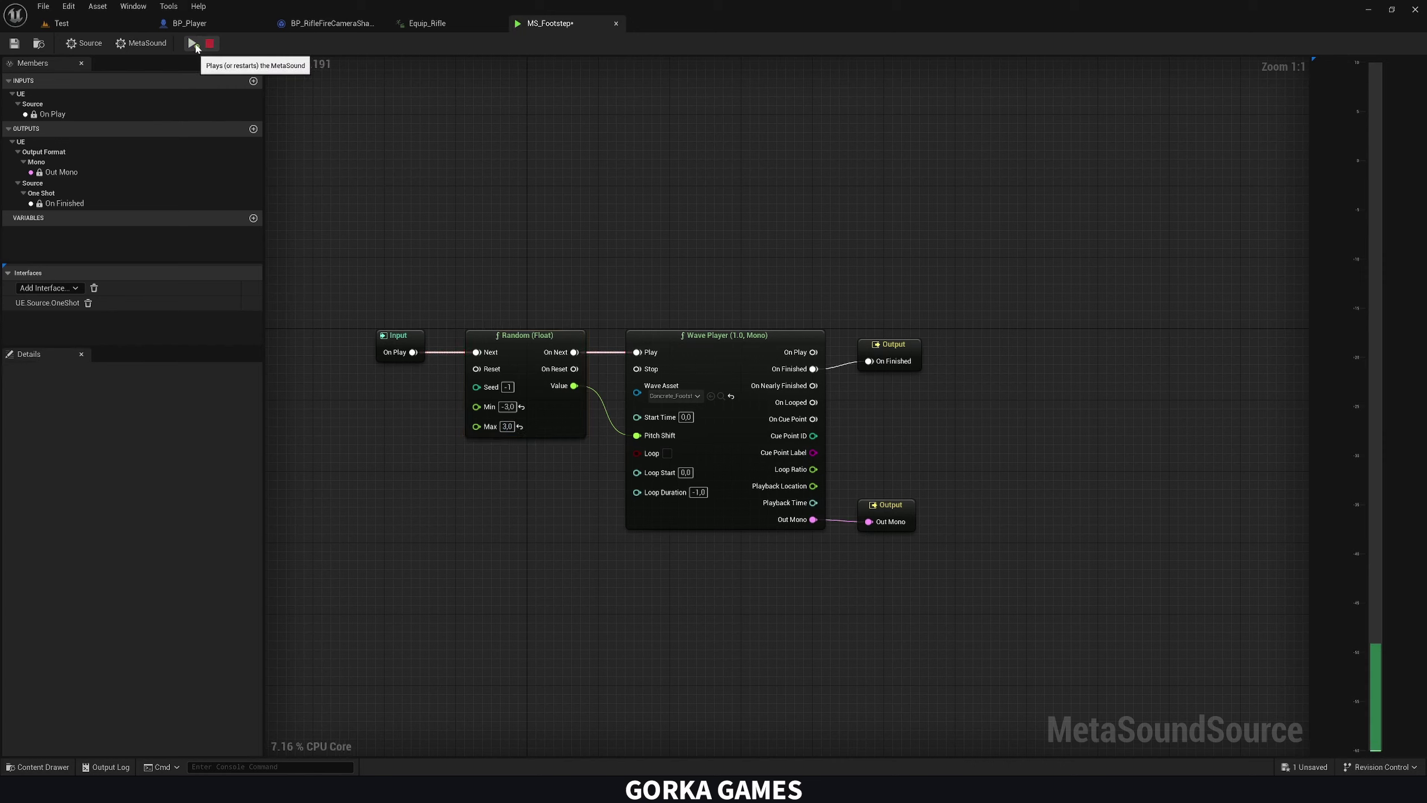
pyautogui.hotkey('ctrl', 's')
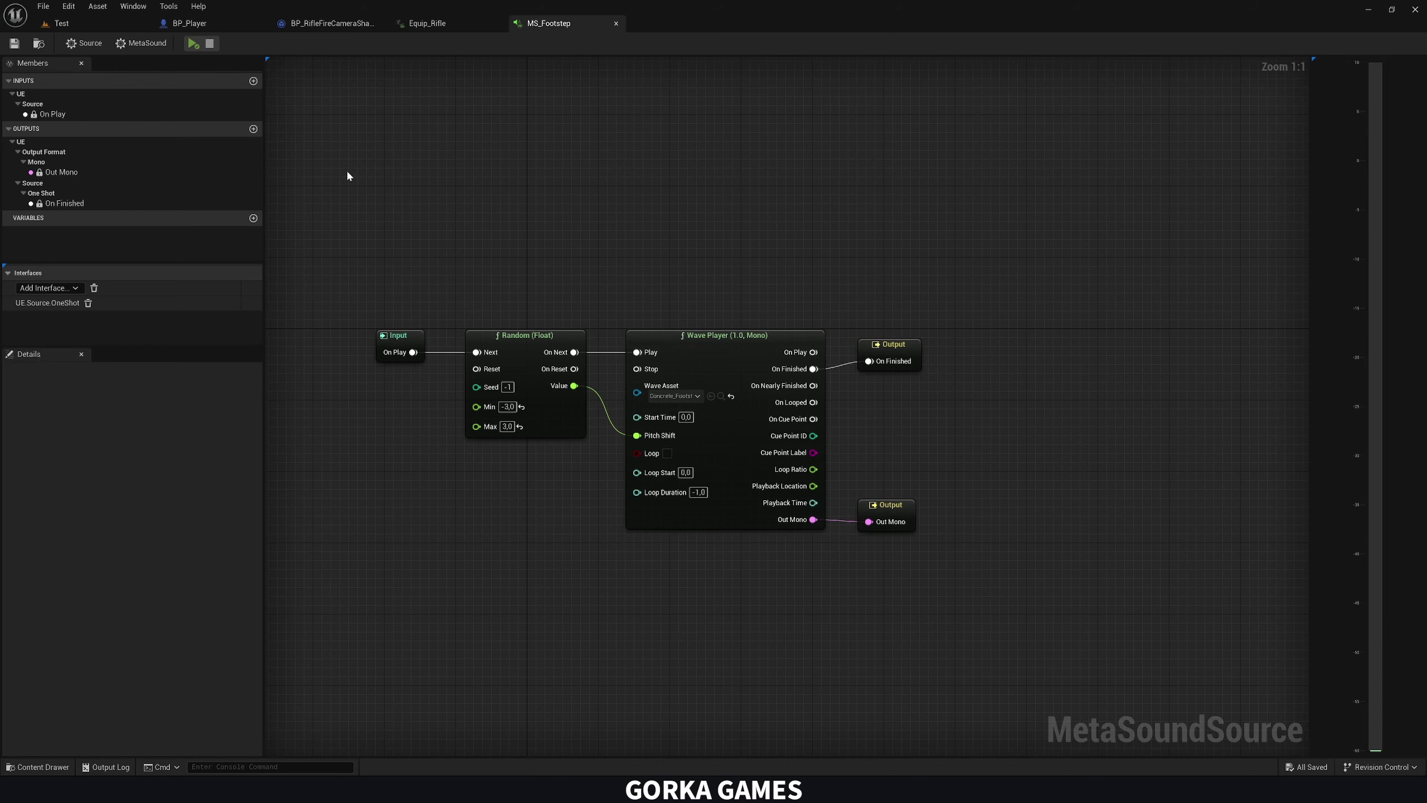
# Return to the Test level and open the Jogging animation from the Characters/Animations/Locomotion folder
pyautogui.click(109, 23)
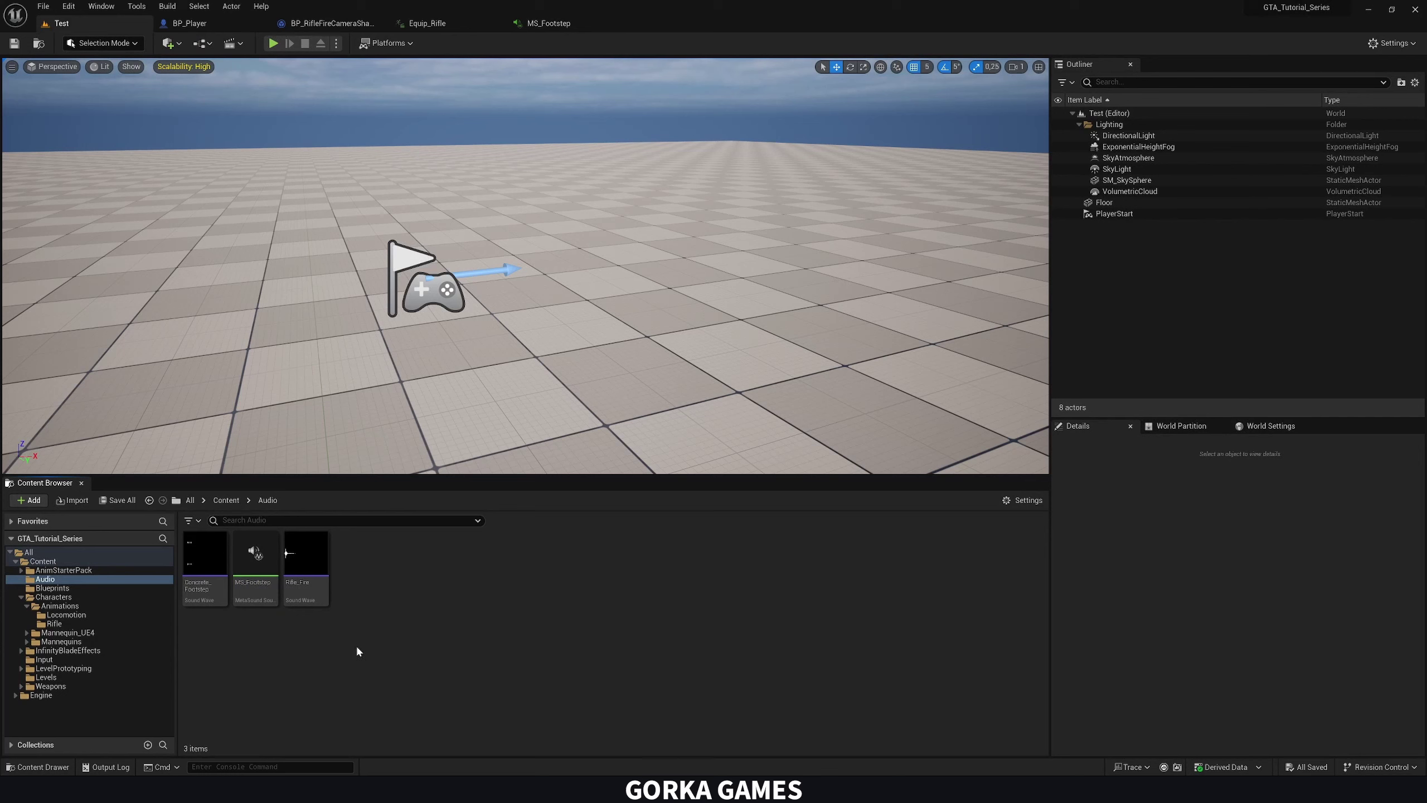
pyautogui.click(225, 499)
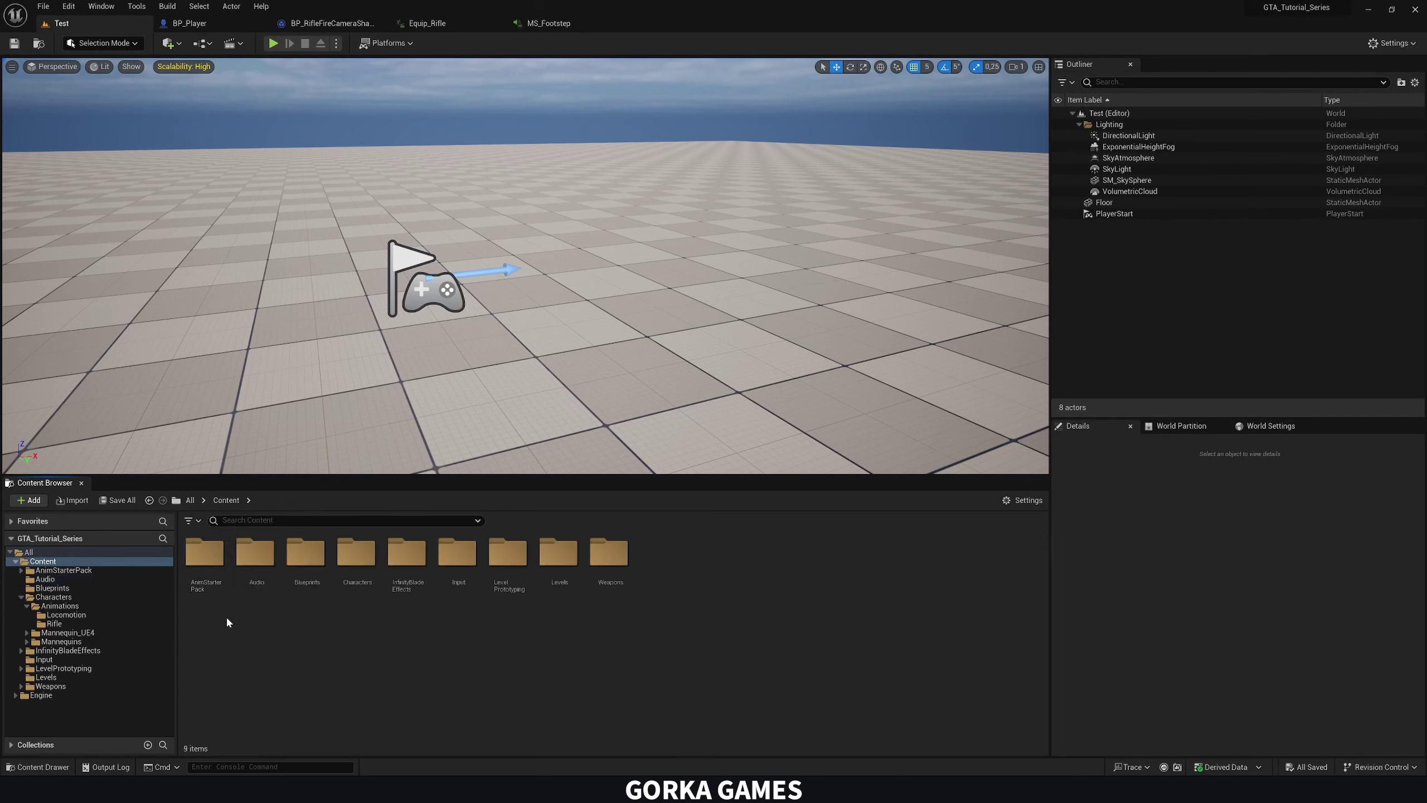
pyautogui.doubleClick(355, 556)
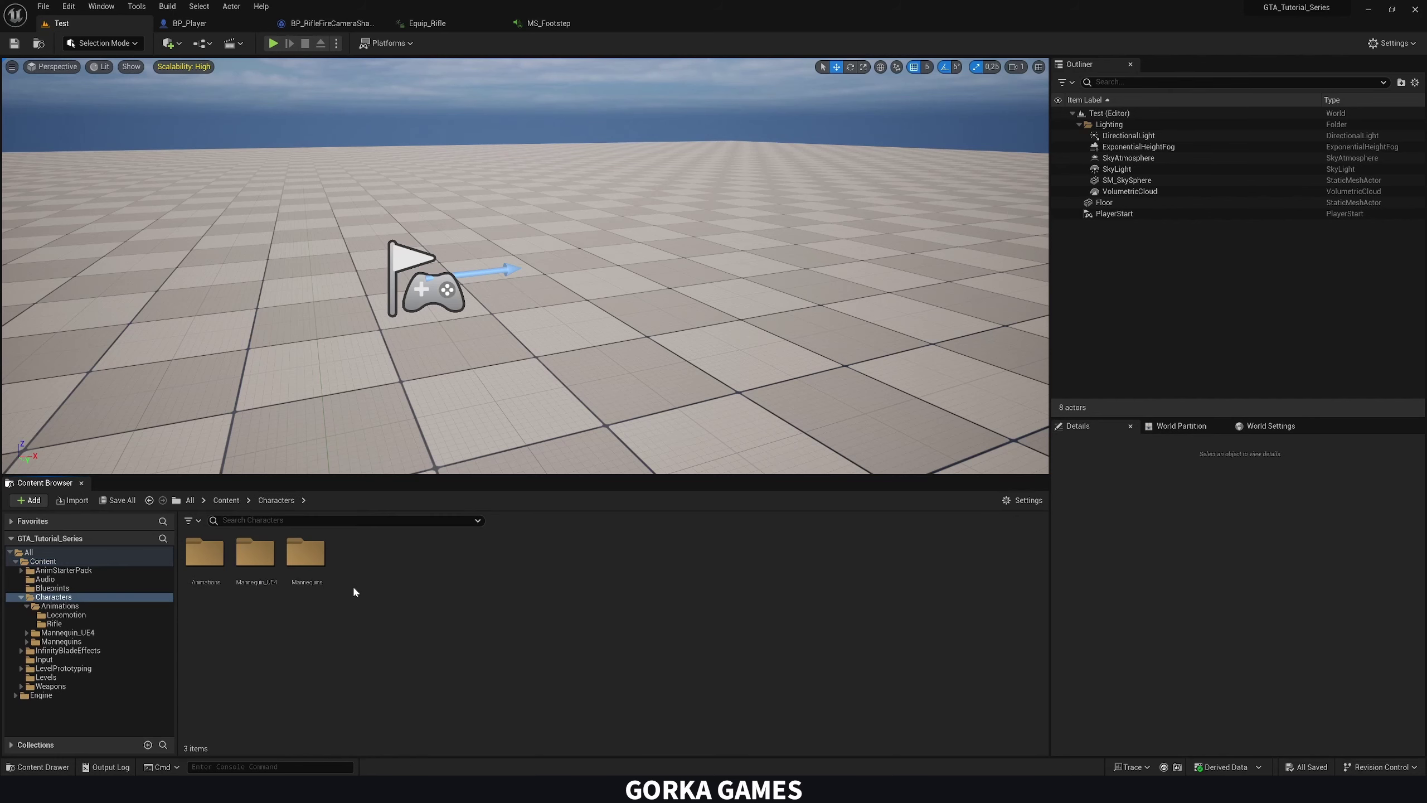
pyautogui.doubleClick(226, 573)
pyautogui.doubleClick(205, 556)
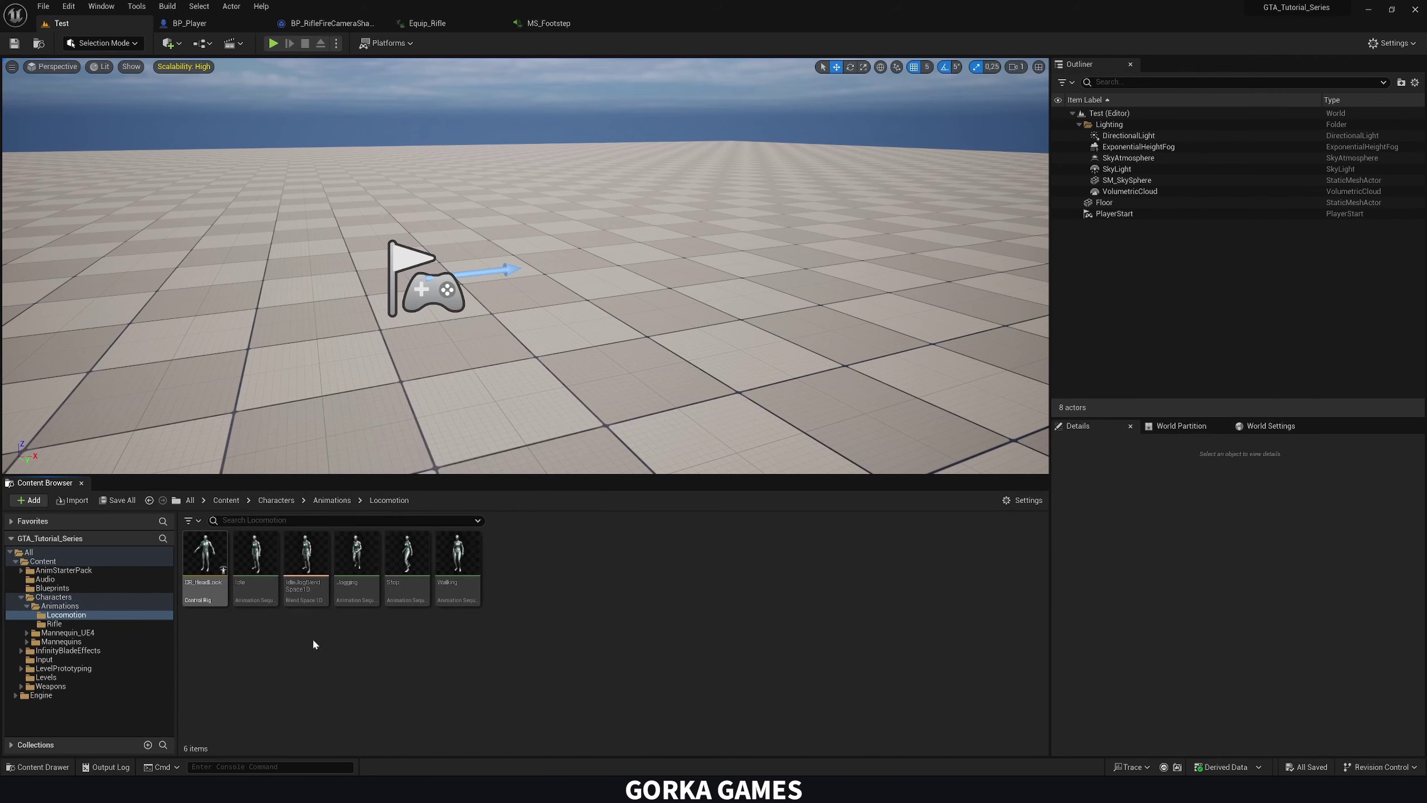
pyautogui.click(370, 583)
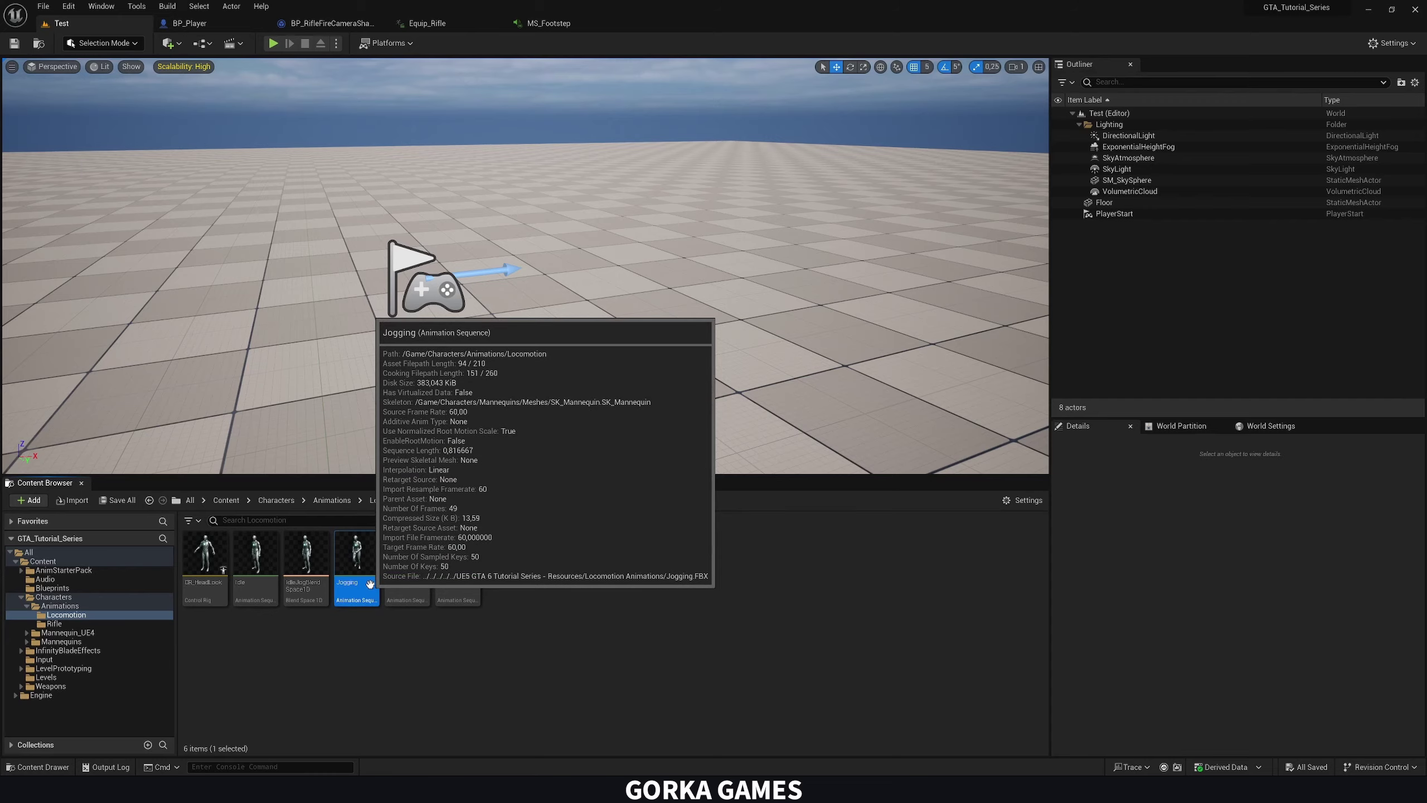
pyautogui.doubleClick(369, 583)
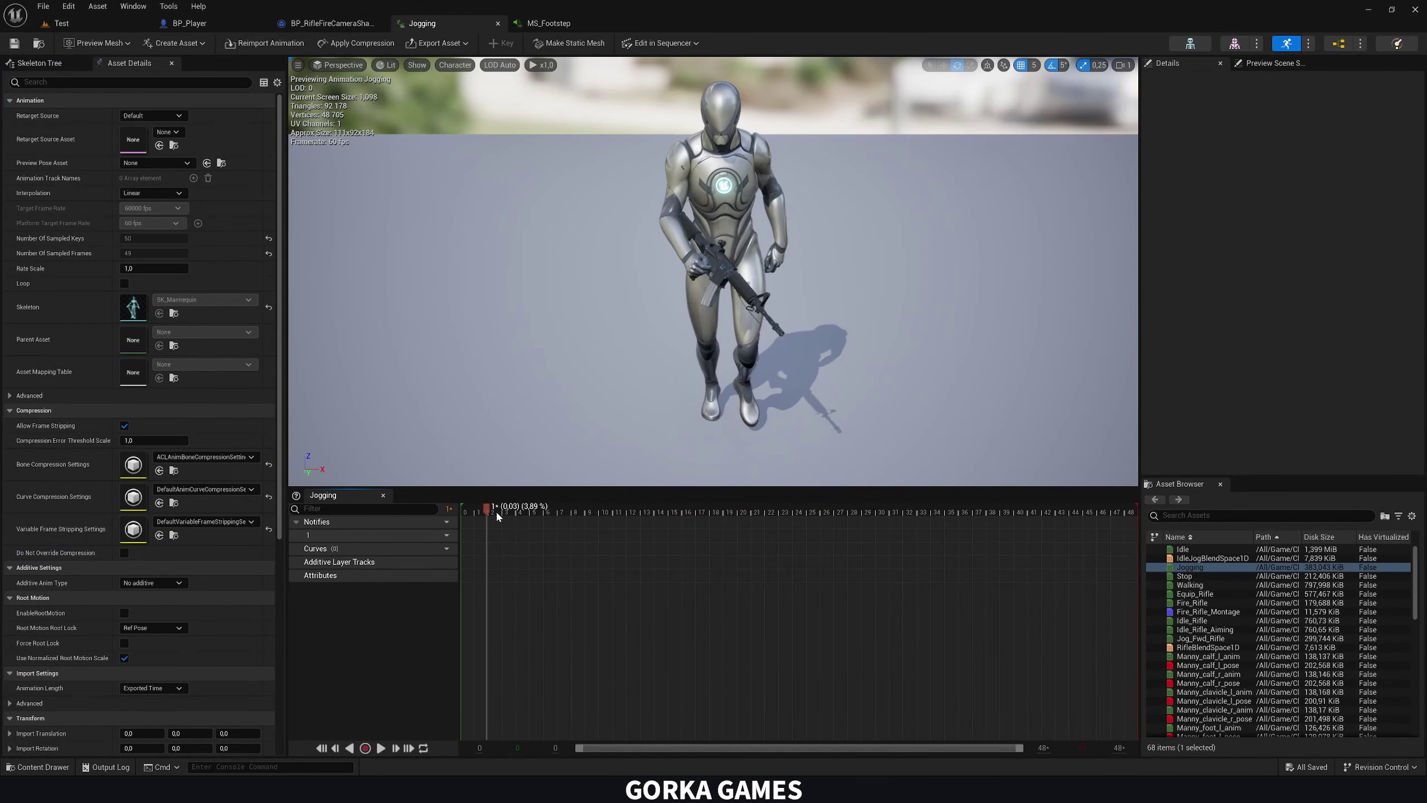
# Add a Play Sound notify using MS_Footstep at frame 14 of the Jogging animation, where the foot lands
pyautogui.moveTo(521, 460)
pyautogui.mouseDown(button='right')
pyautogui.moveTo(478, 472)
pyautogui.moveTo(556, 481)
pyautogui.moveTo(533, 444)
pyautogui.moveTo(521, 460)
pyautogui.mouseUp(button='right')
pyautogui.moveTo(466, 511); pyautogui.dragTo(656, 521)
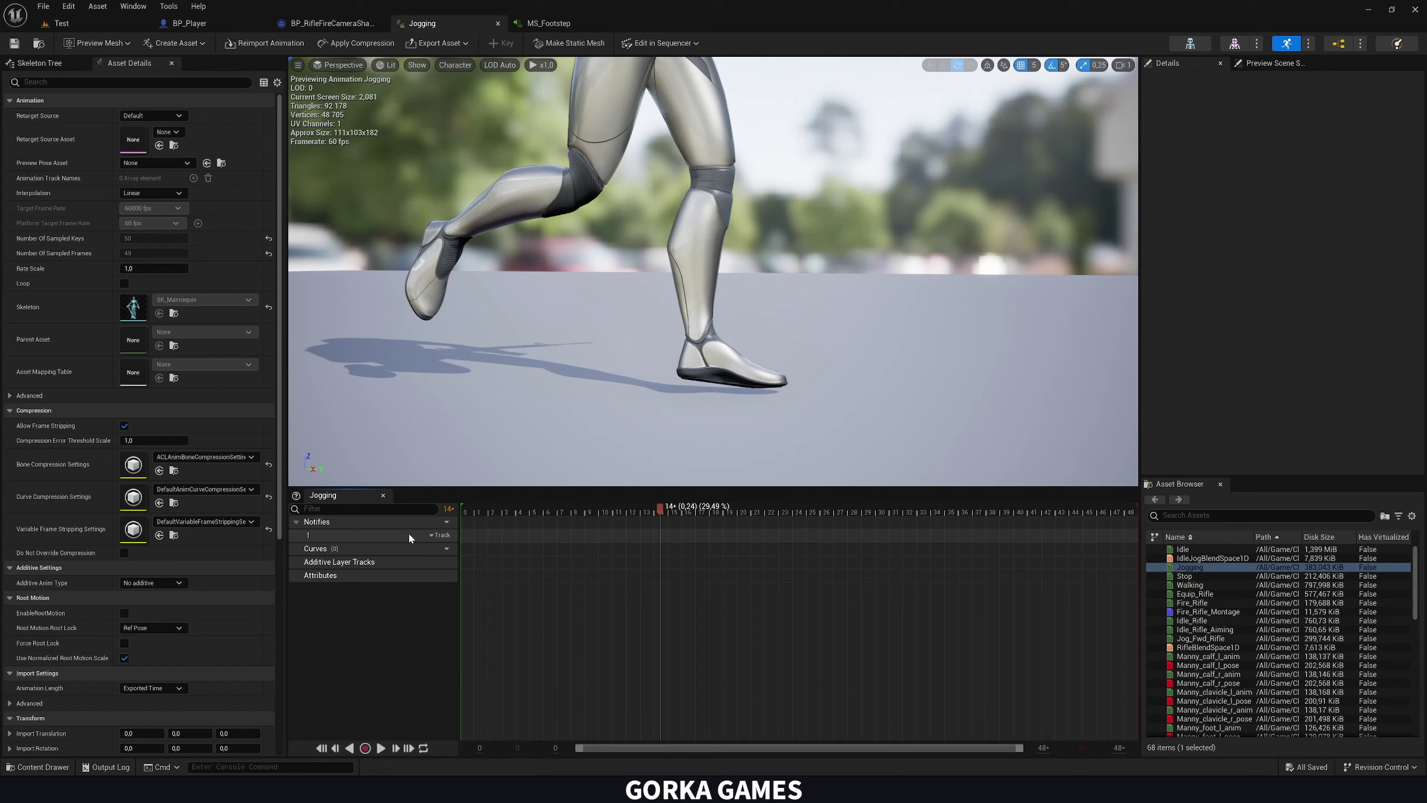
pyautogui.rightClick(660, 539)
pyautogui.moveTo(693, 560)
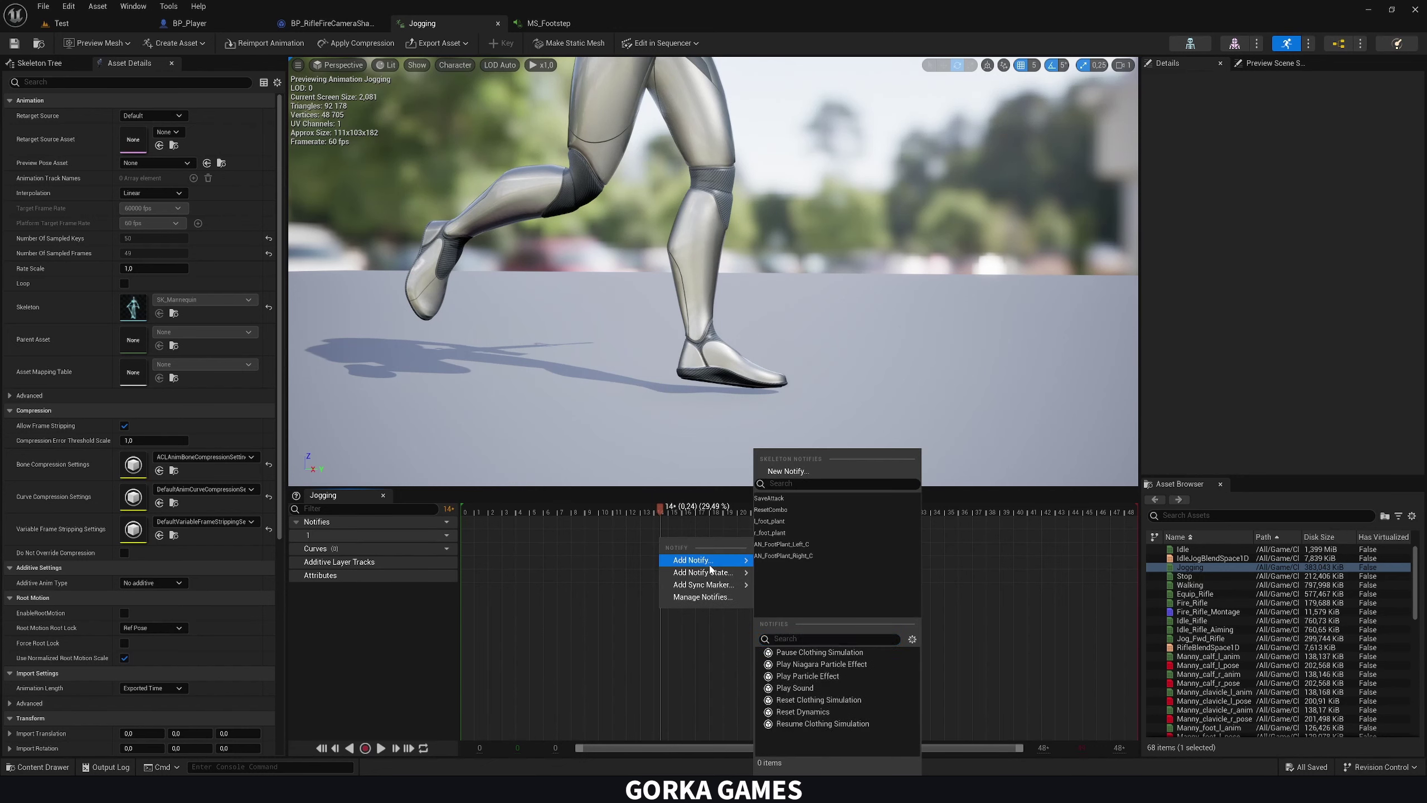
pyautogui.click(798, 688)
pyautogui.click(1324, 132)
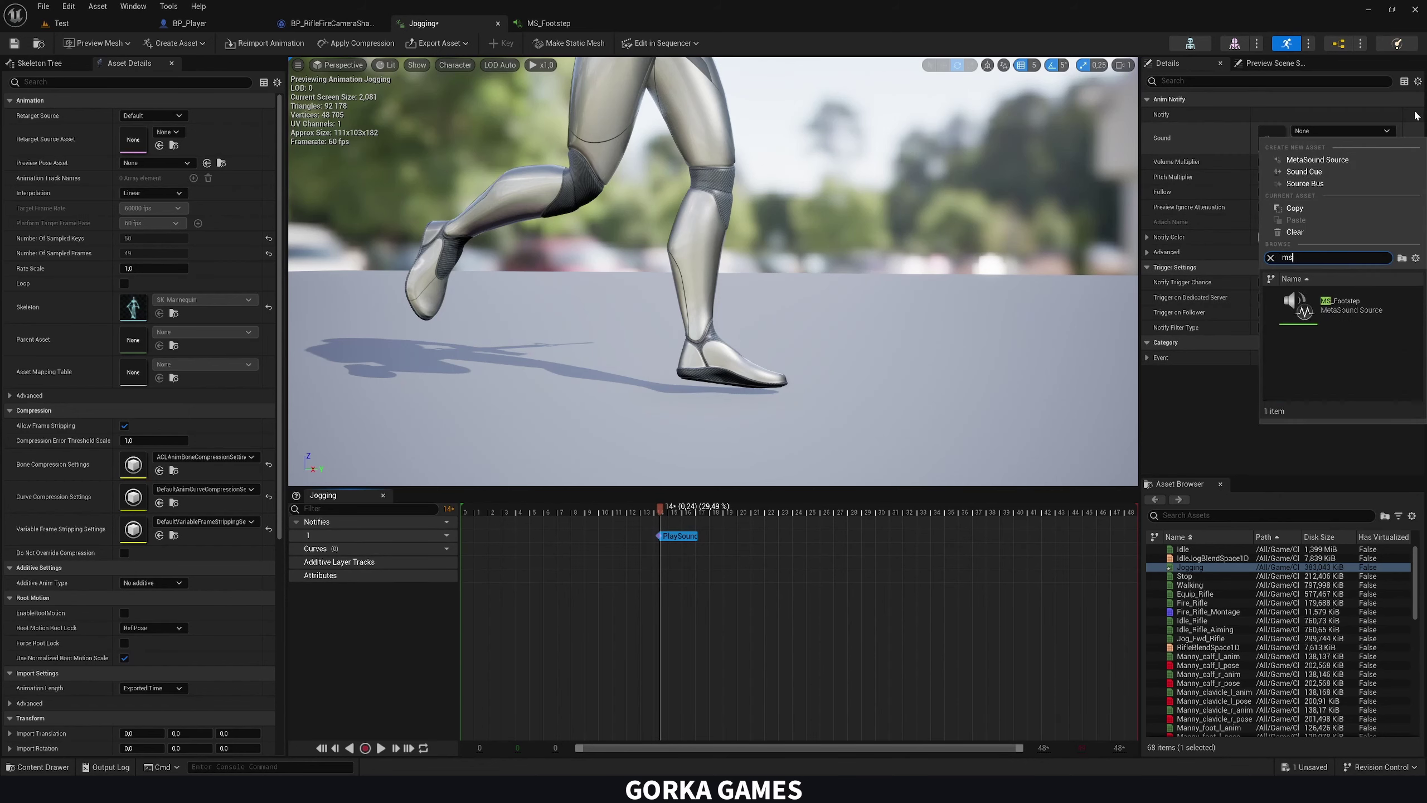
pyautogui.click(1304, 306)
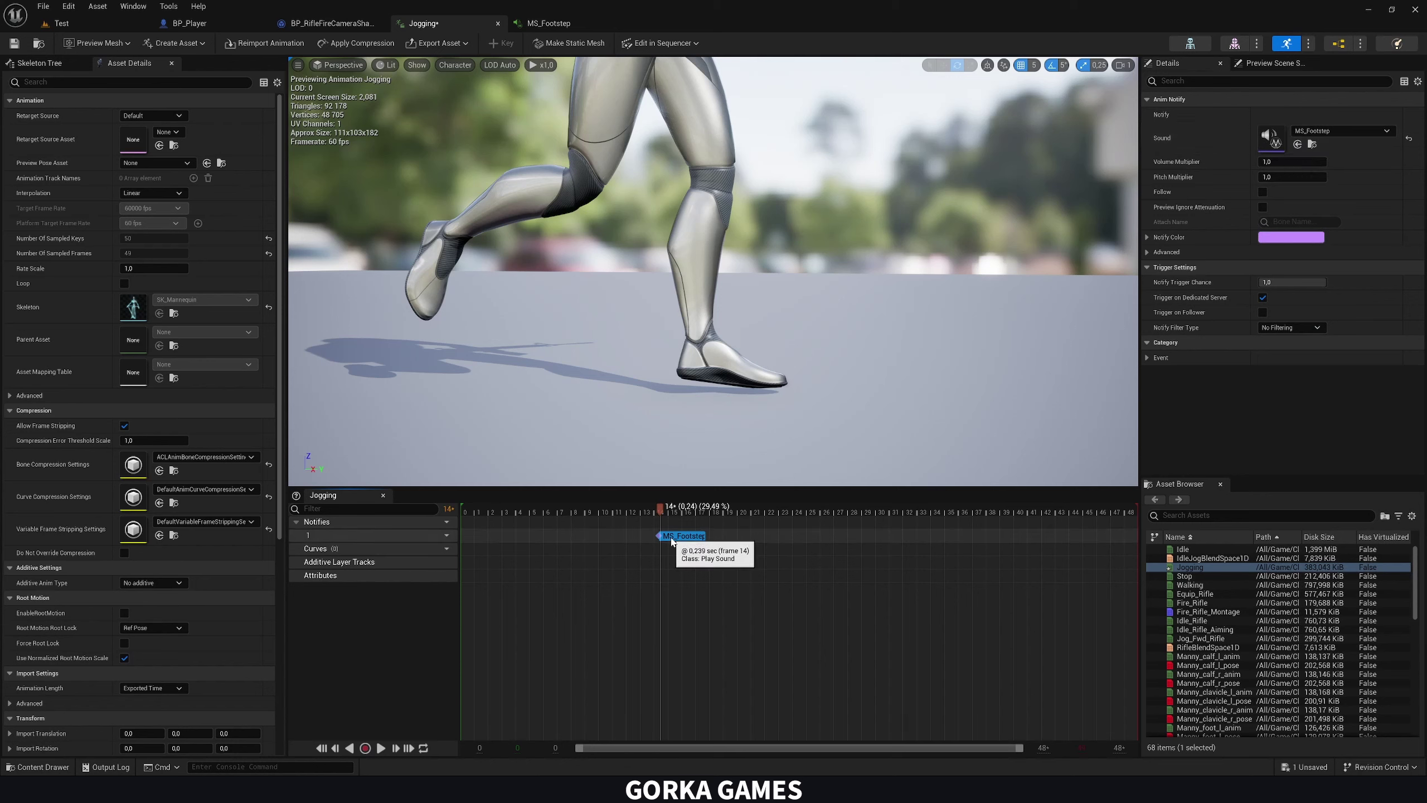
# Paste a copy of the MS_Footstep notify at frame 38 for the second foot contact and play back the animation
pyautogui.moveTo(661, 509); pyautogui.dragTo(994, 531)
pyautogui.click(993, 532)
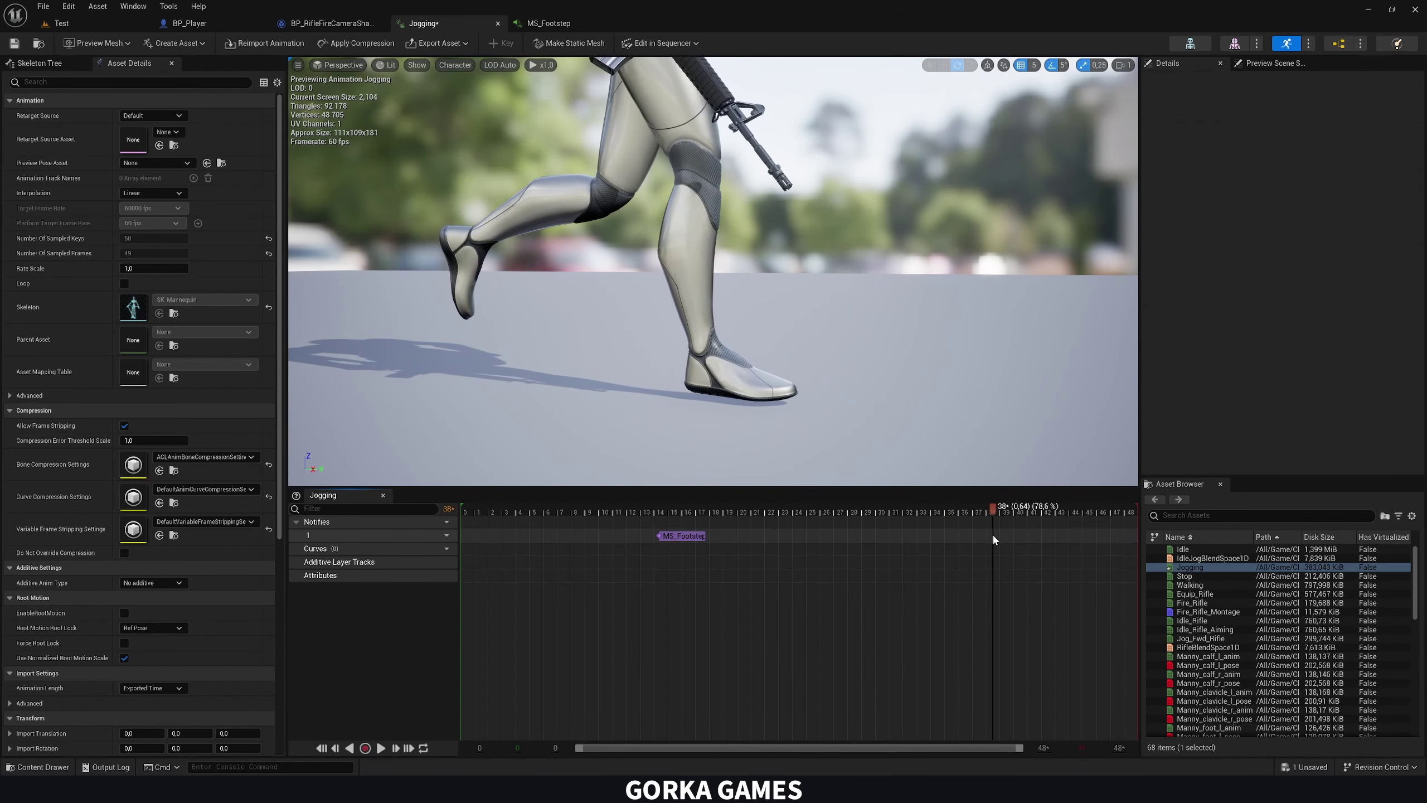
pyautogui.hotkey('ctrl', 'v')
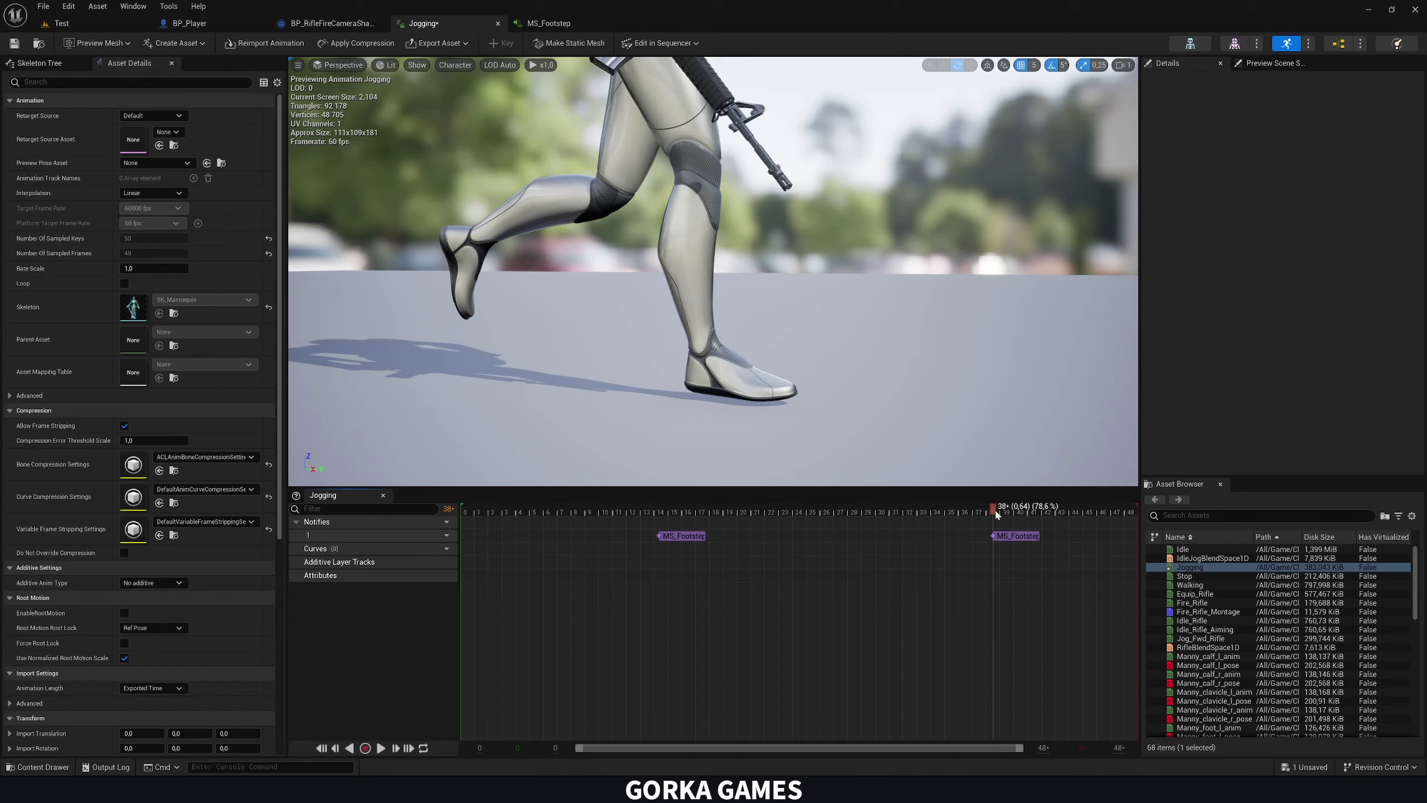
pyautogui.moveTo(995, 512); pyautogui.dragTo(1198, 515)
pyautogui.press('space')
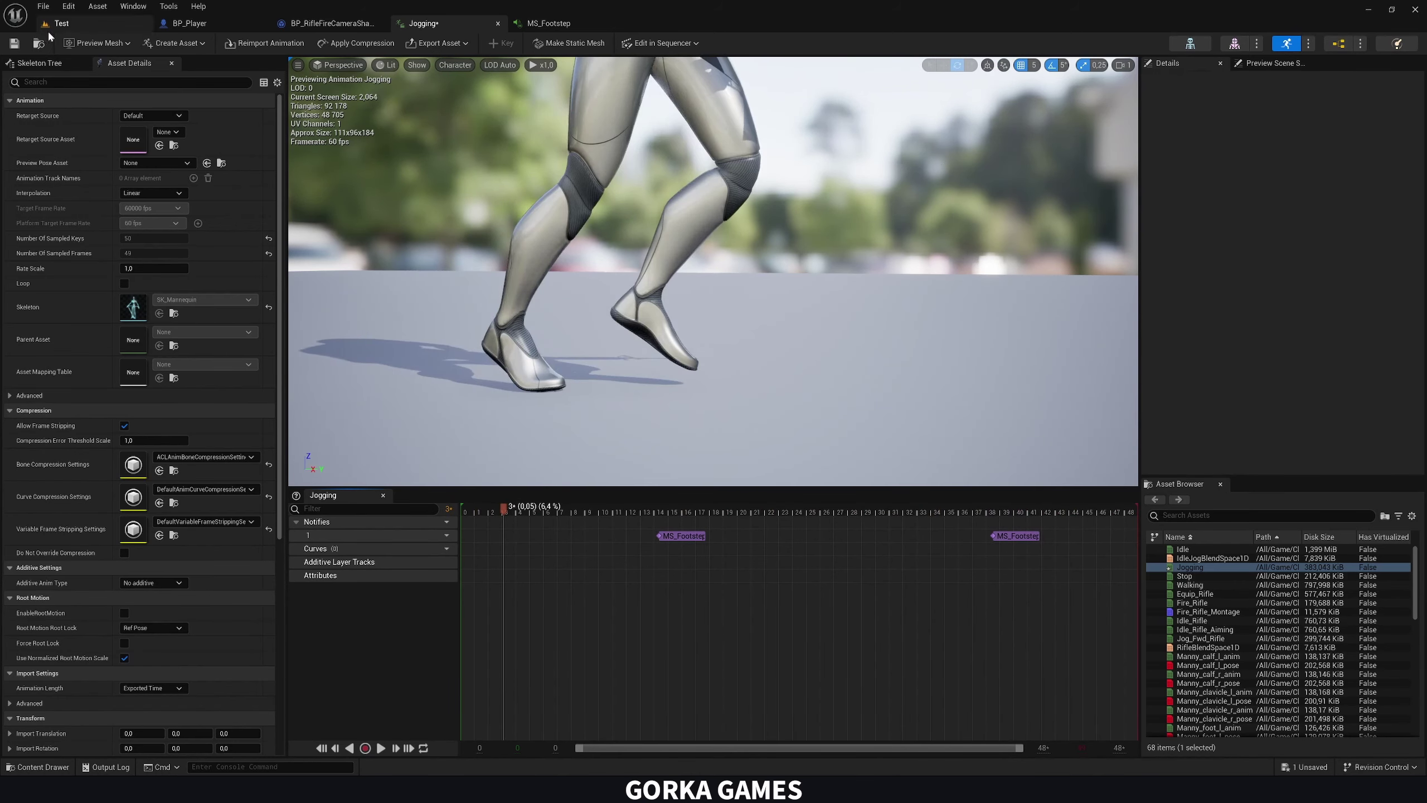
# Close the BP_RifleFireCameraShake editor and return to the Test level
pyautogui.click(360, 23)
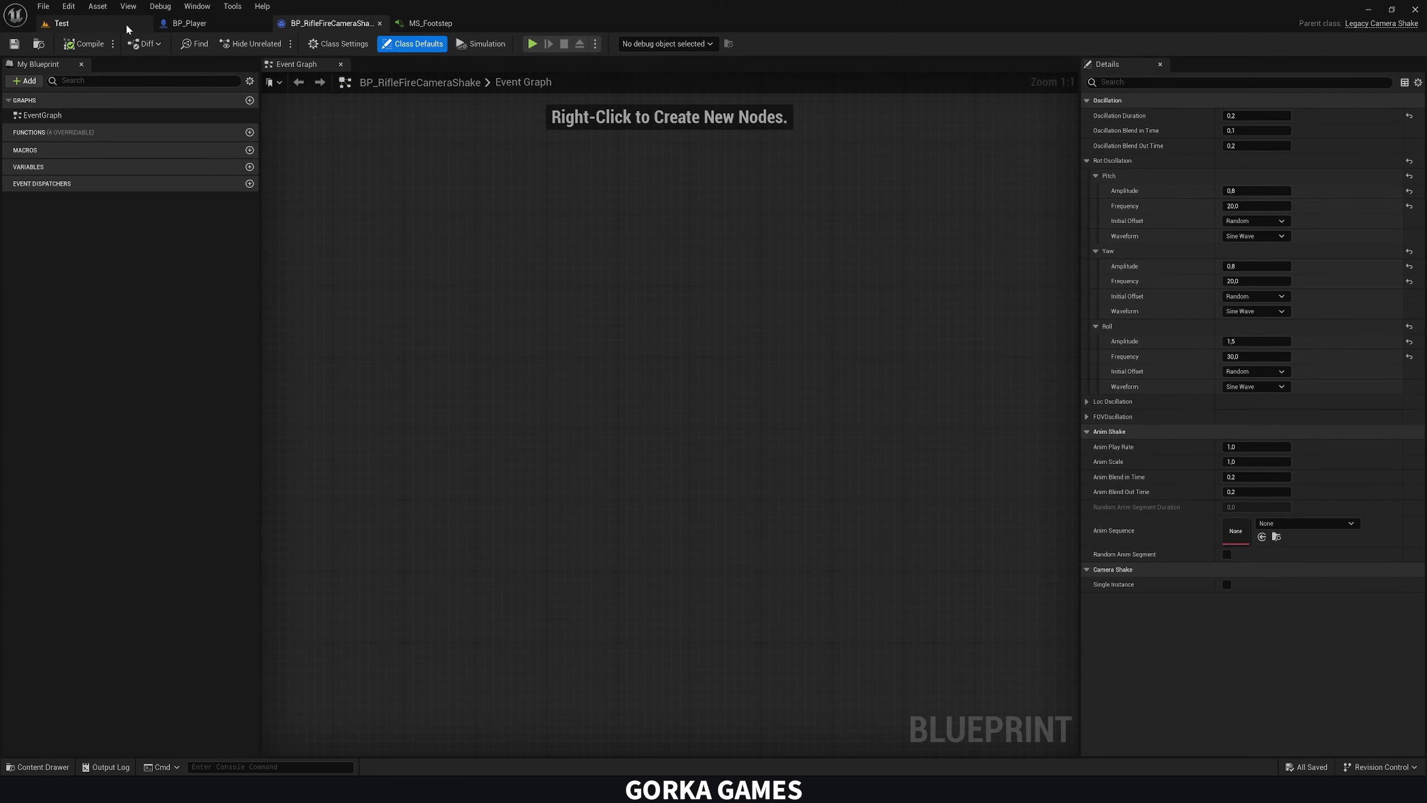
pyautogui.click(125, 23)
pyautogui.middleClick(336, 24)
pyautogui.click(333, 549)
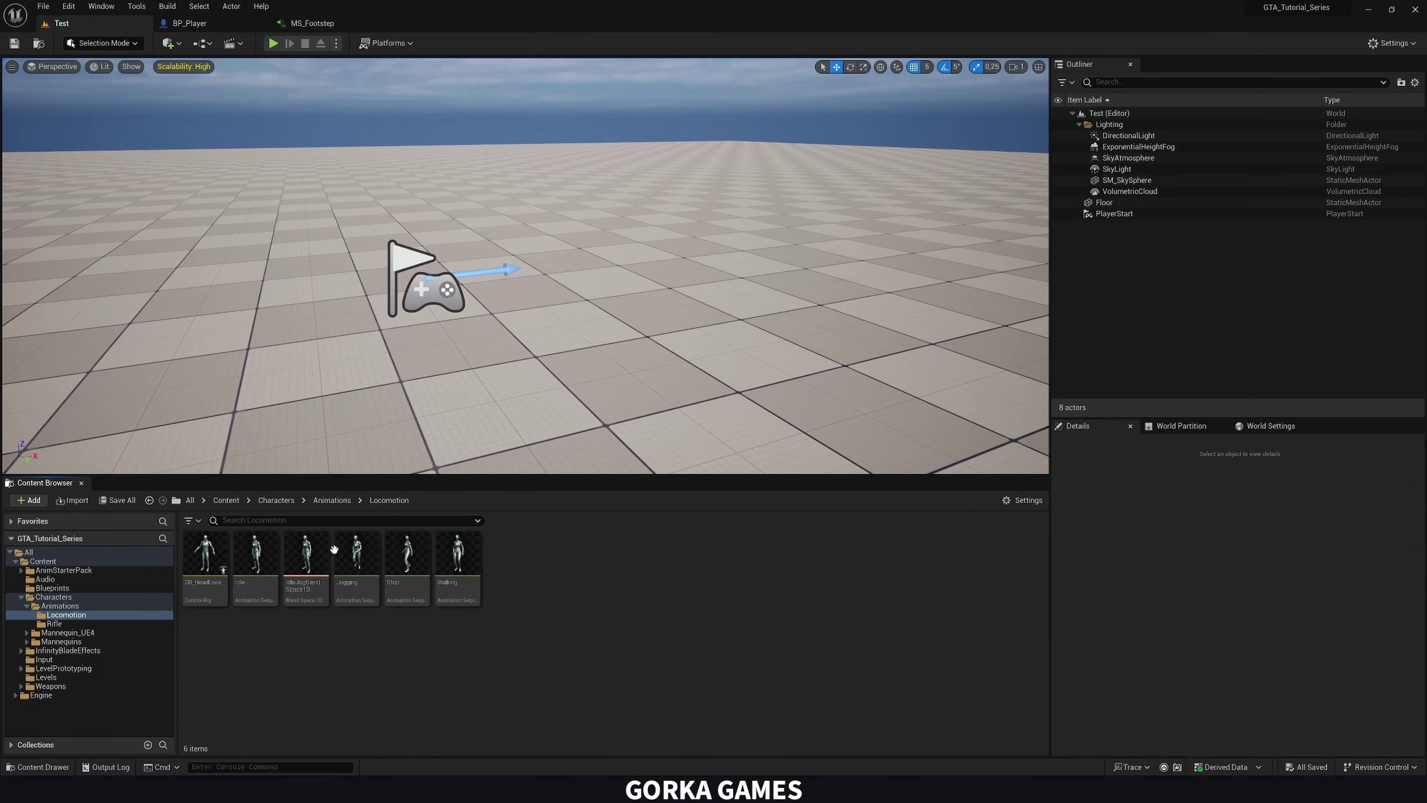
# Open the Jog_Fwd_Rifle animation from the Animations/Rifle folder
pyautogui.click(334, 500)
pyautogui.doubleClick(255, 554)
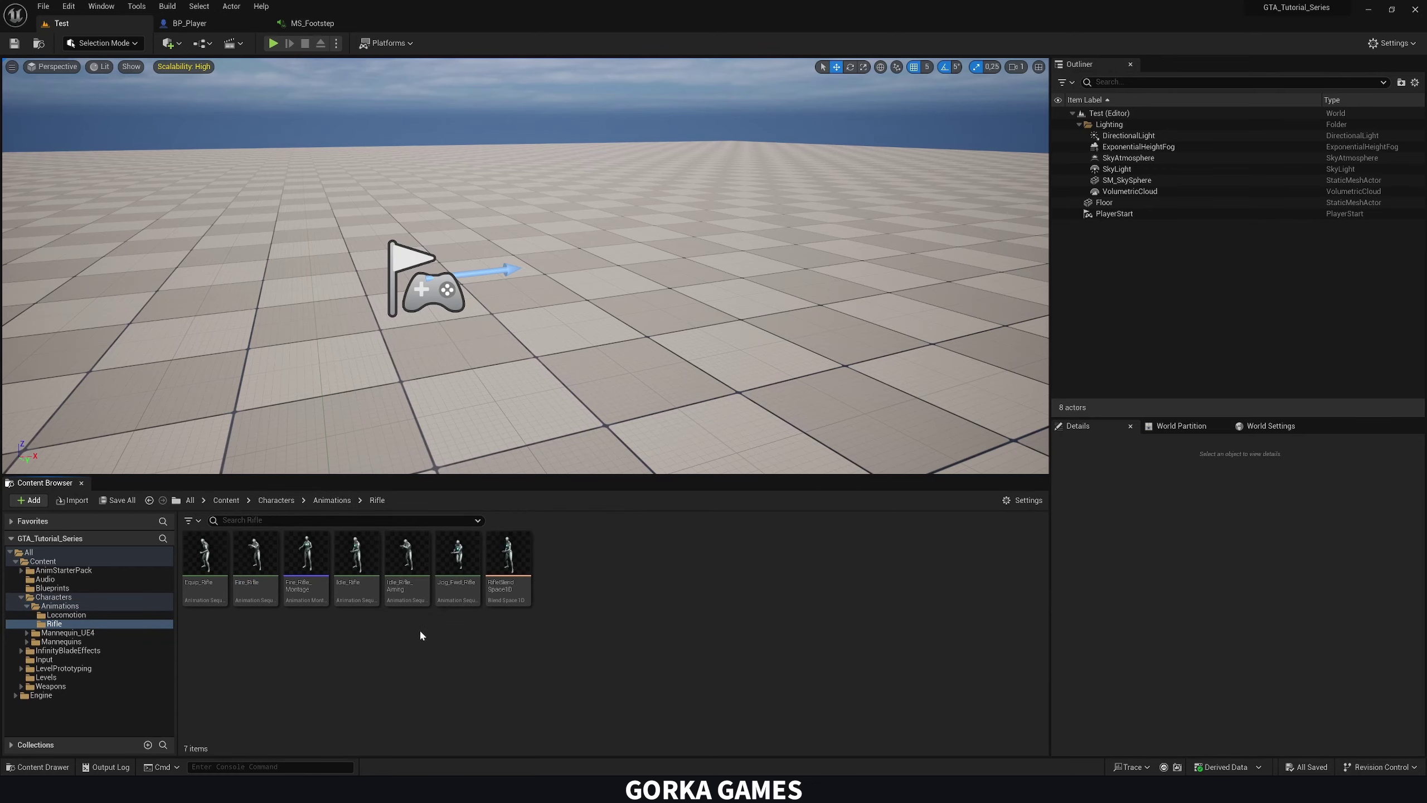
pyautogui.doubleClick(458, 553)
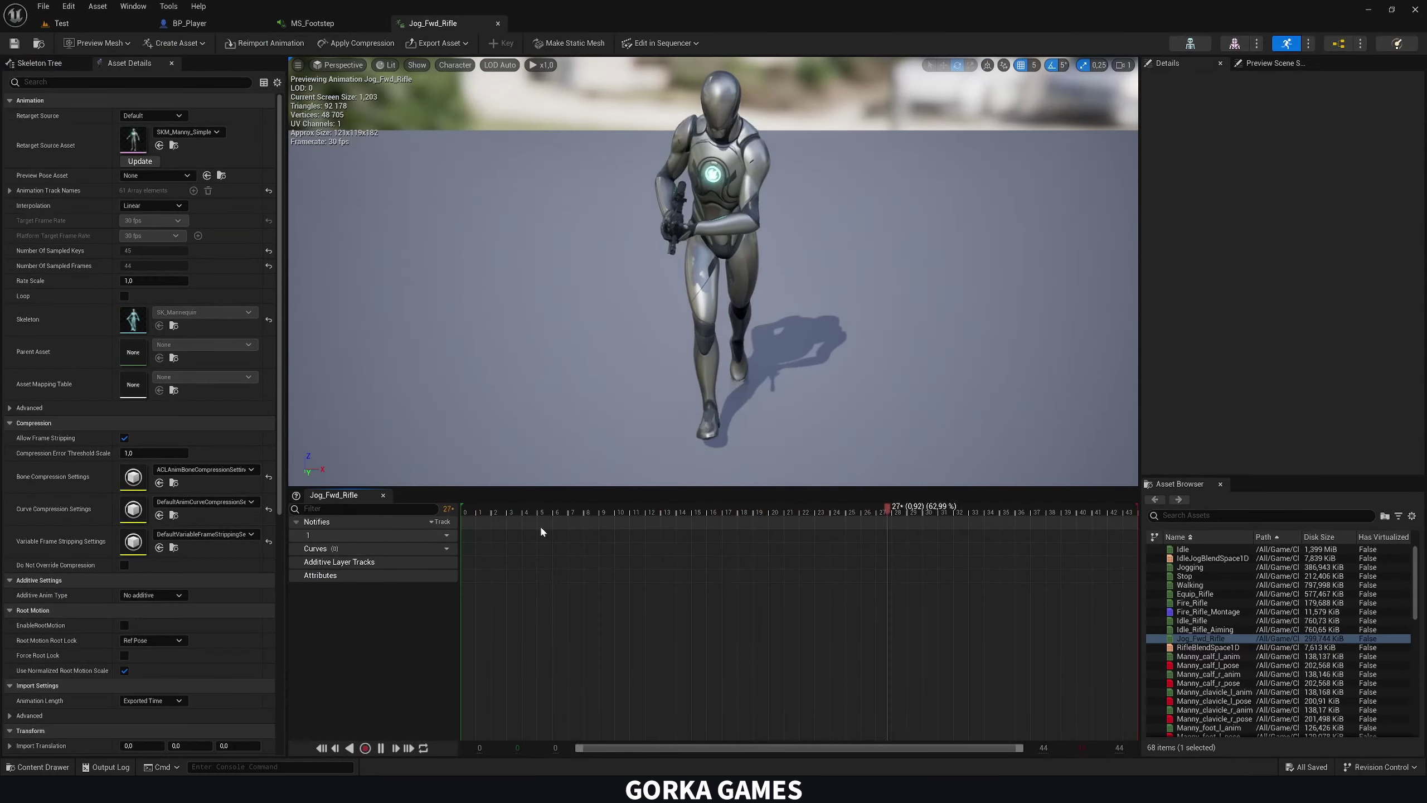
# Paste MS_Footstep notifies at frames 7 and 19 of Jog_Fwd_Rifle, matching the first two foot contacts
pyautogui.click(503, 510)
pyautogui.moveTo(618, 337); pyautogui.dragTo(450, 298, button='right')
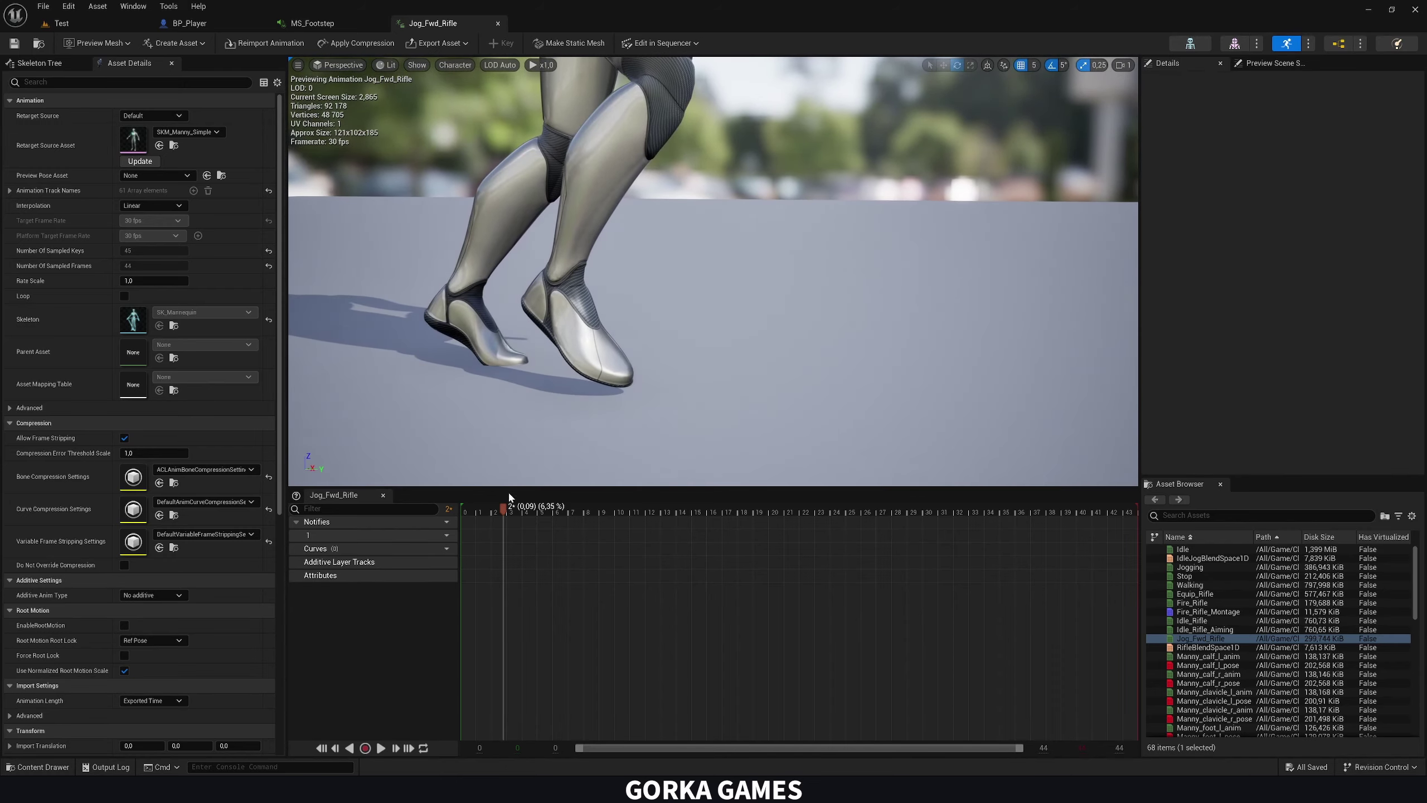
pyautogui.moveTo(504, 509); pyautogui.dragTo(577, 514)
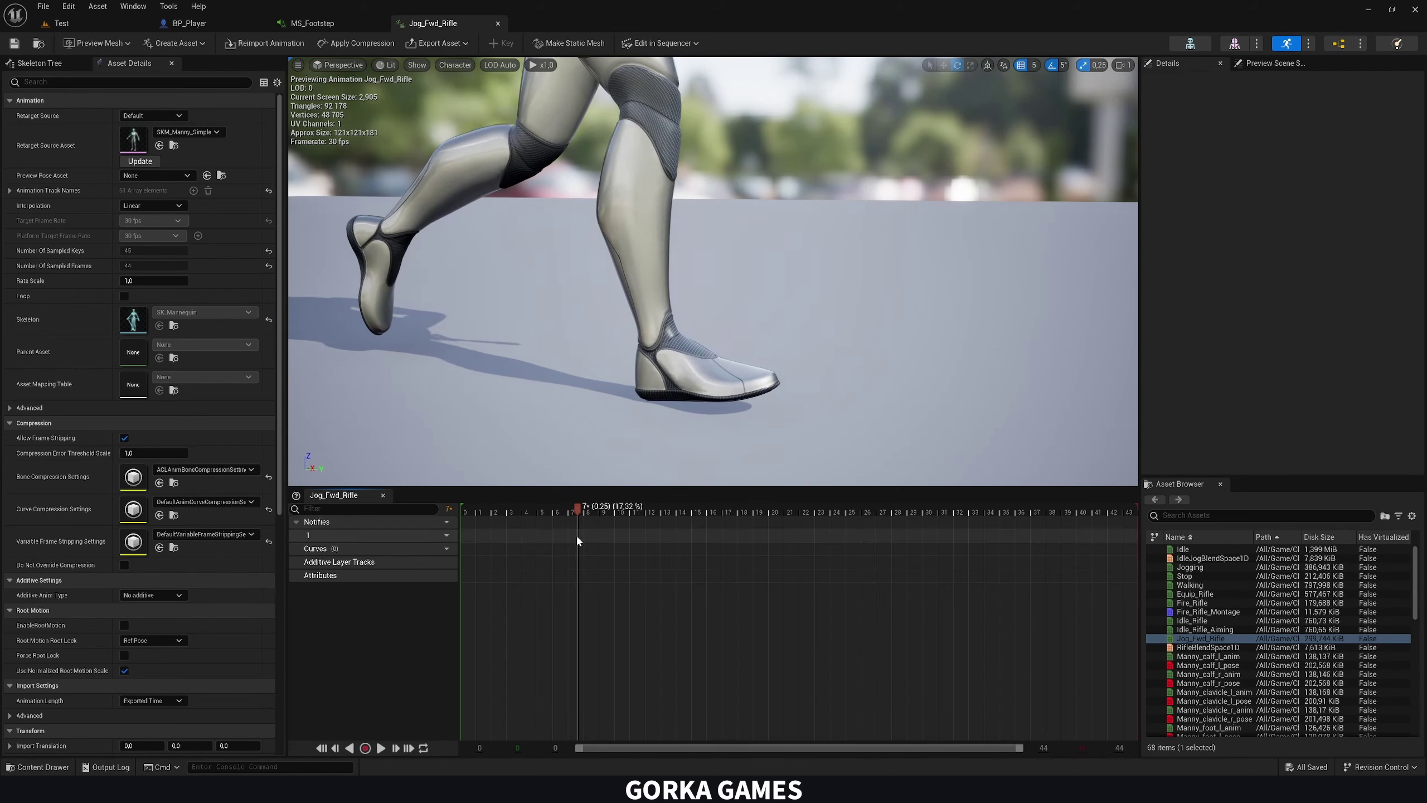
pyautogui.hotkey('ctrl', 'v')
pyautogui.moveTo(579, 511); pyautogui.dragTo(753, 532)
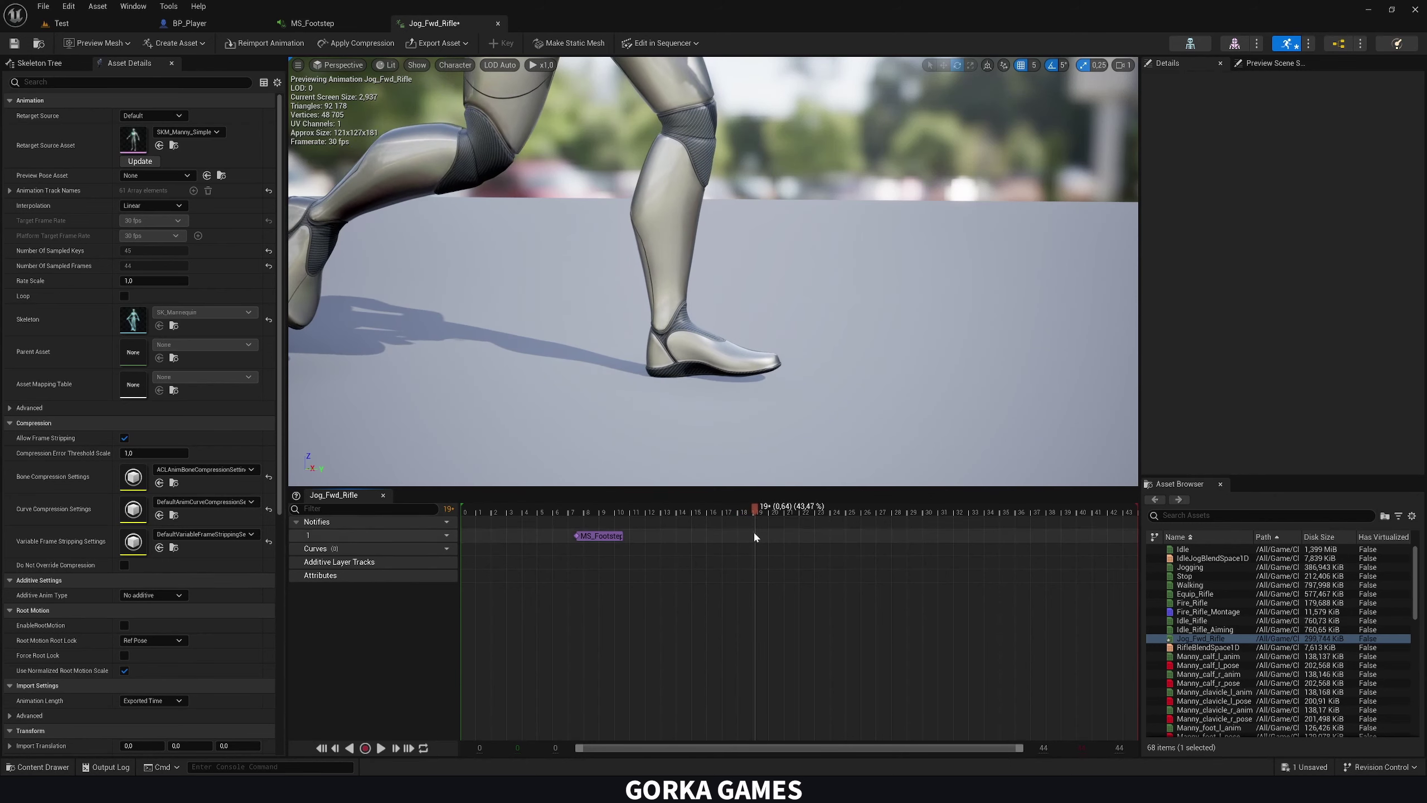
pyautogui.hotkey('ctrl', 'v')
# Paste a third MS_Footstep notify at about frame 30 of the Jog_Fwd_Rifle animation
pyautogui.moveTo(497, 536); pyautogui.dragTo(1104, 522)
pyautogui.click(792, 538)
pyautogui.click(929, 532)
pyautogui.hotkey('ctrl', 'v')
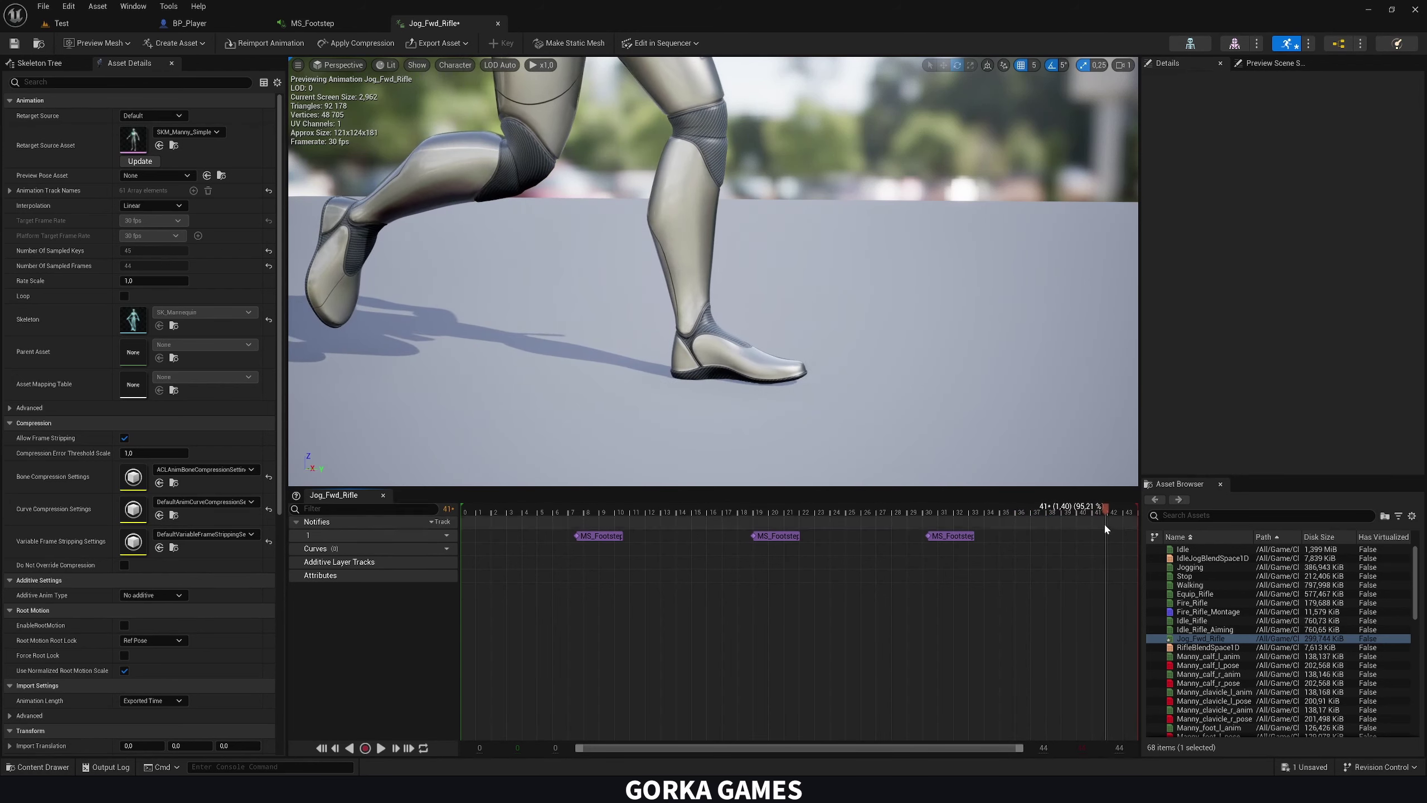
# Paste a fourth MS_Footstep notify at about frame 41 of Jog_Fwd_Rifle, preview the footsteps and save the animation
pyautogui.hotkey('ctrl', 'v')
pyautogui.press('space')
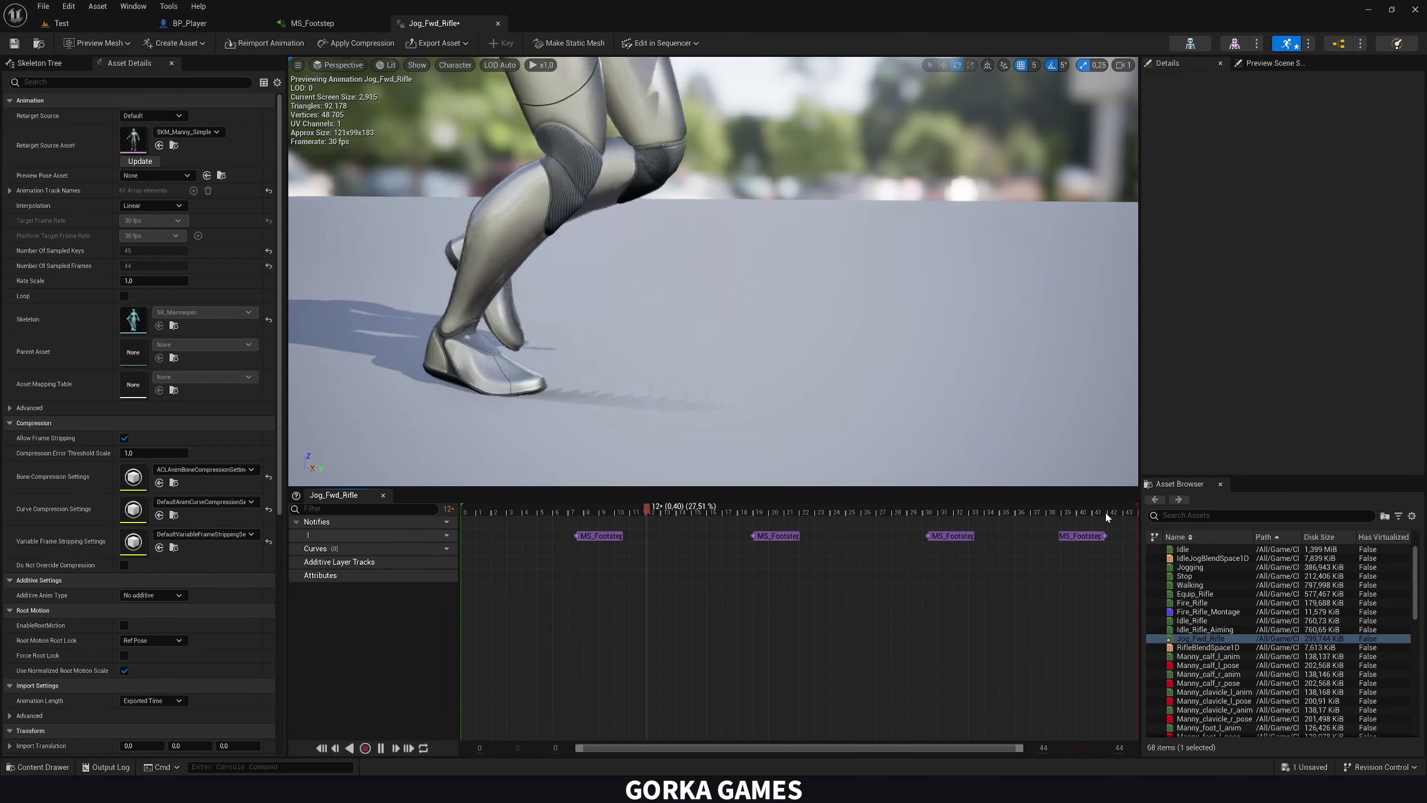
pyautogui.moveTo(570, 510); pyautogui.dragTo(1137, 527)
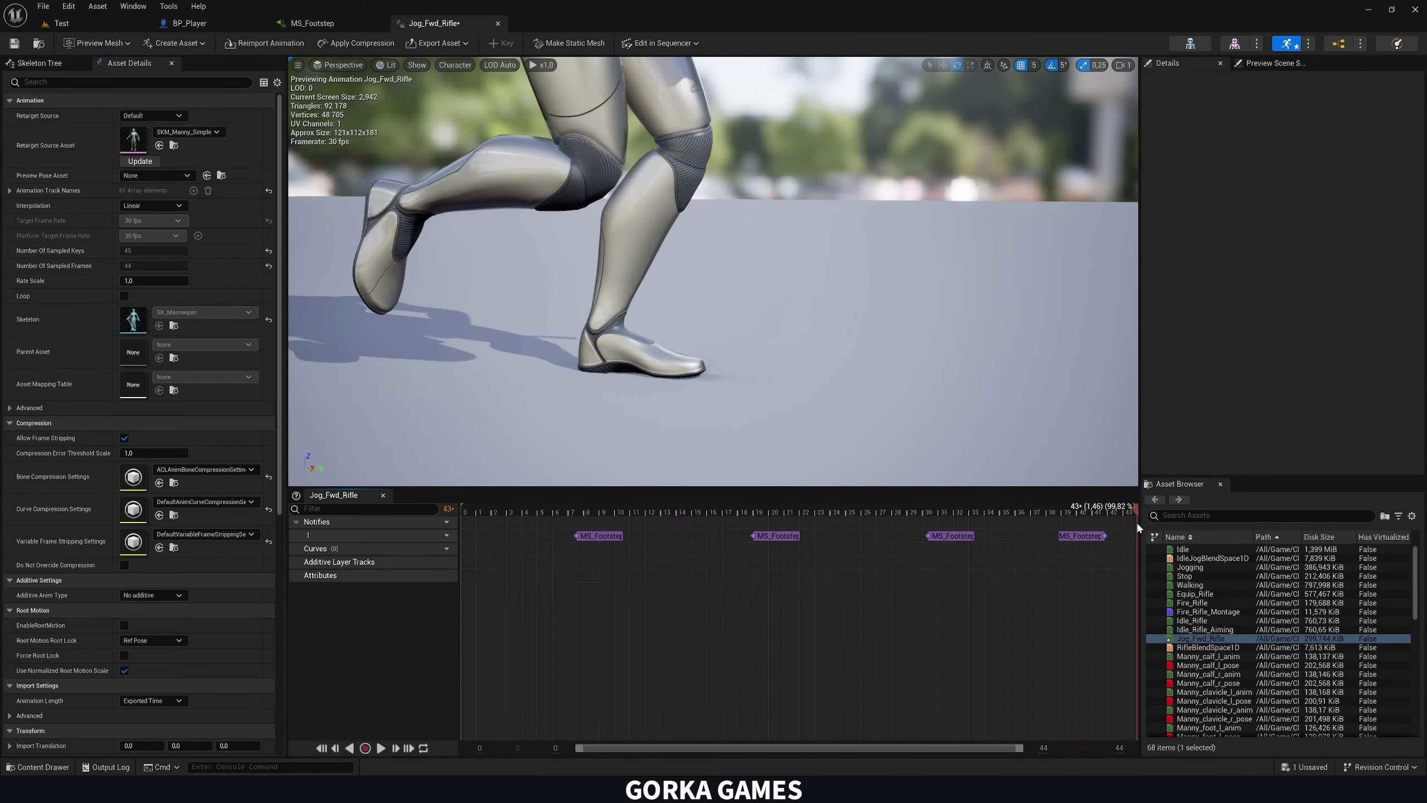
pyautogui.click(11, 46)
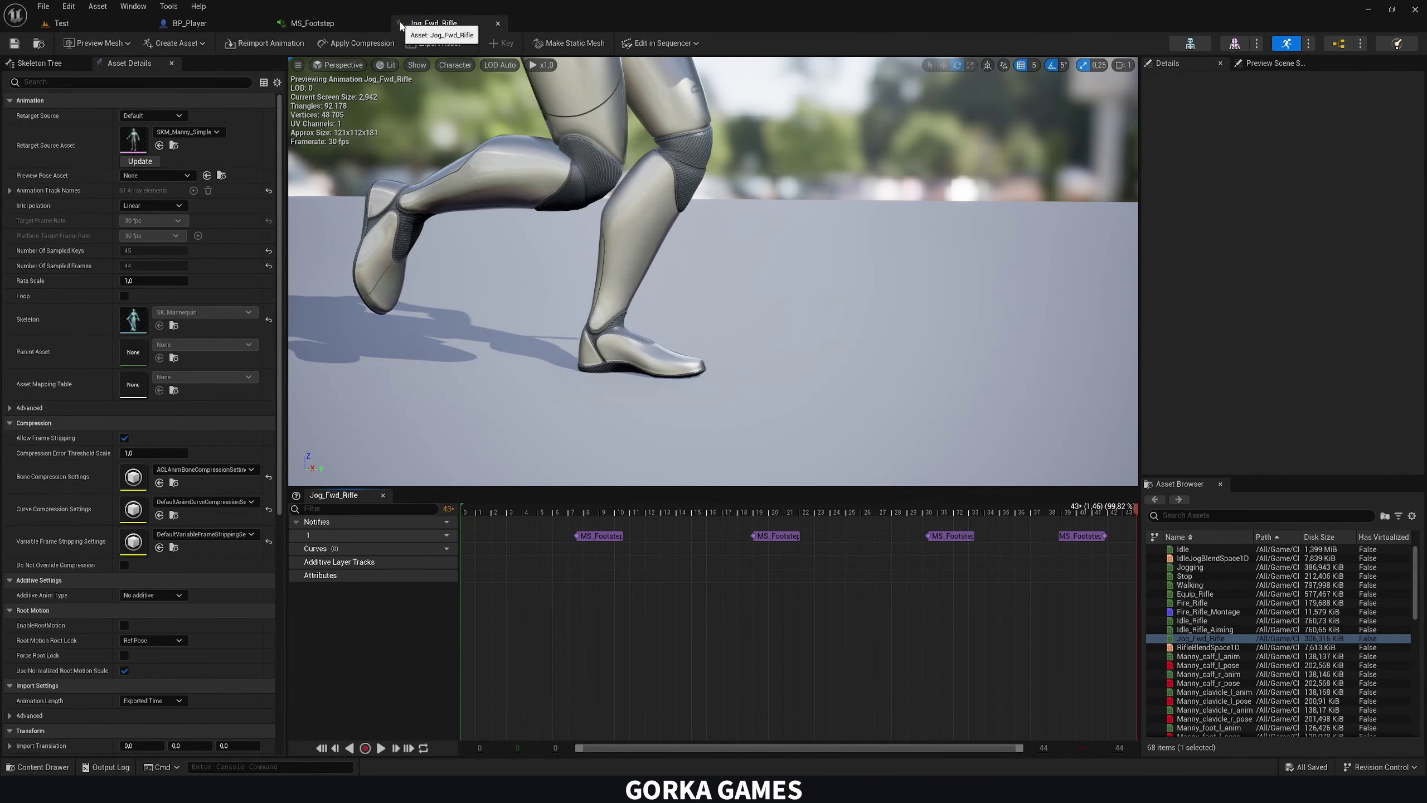
# Close the Jog_Fwd_Rifle editor and play-test the Test level, equipping the rifle to check the jogging footsteps
pyautogui.click(497, 23)
pyautogui.click(274, 43)
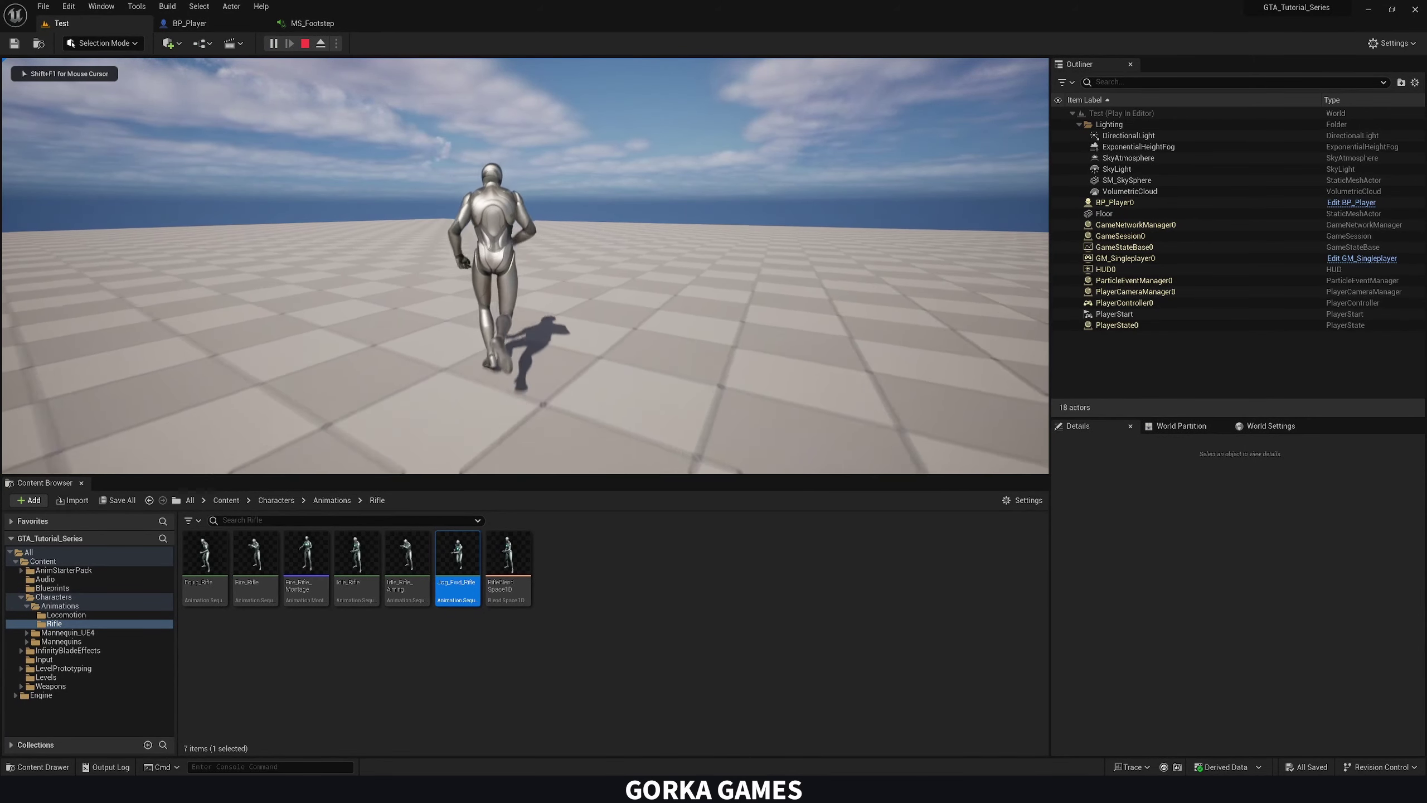
pyautogui.press('1')
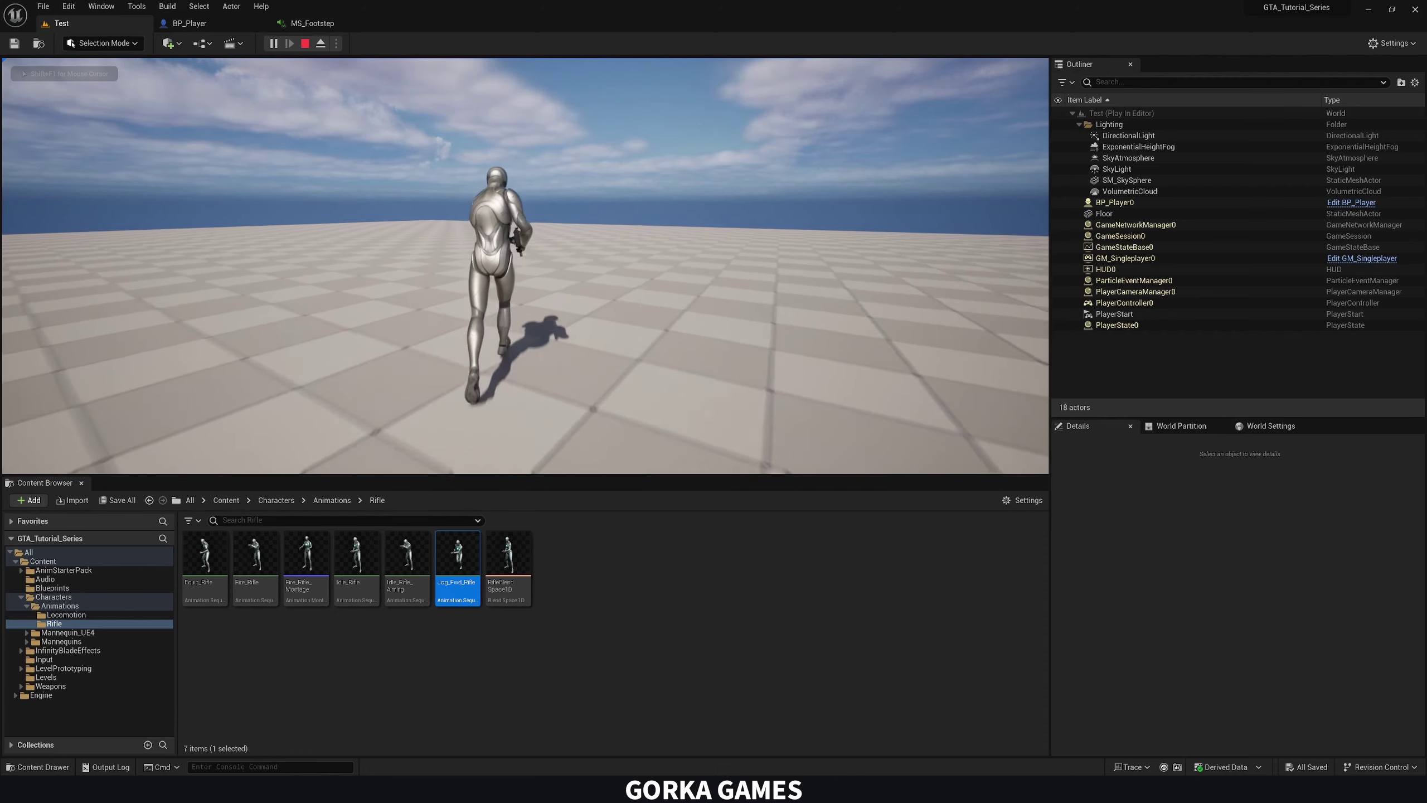
pyautogui.press('Escape')
# Go back to the project's Content folder and open its Audio folder
pyautogui.click(354, 662)
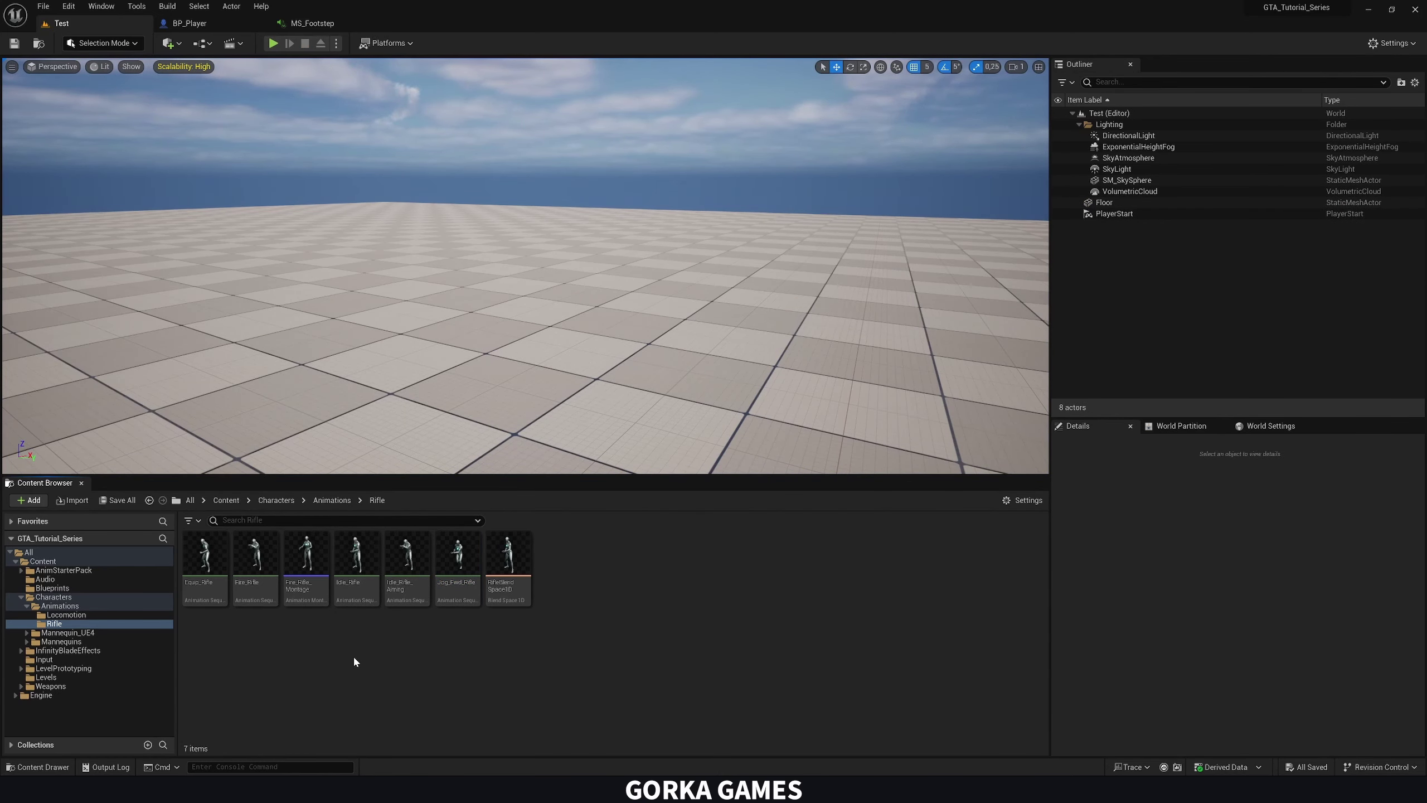
pyautogui.click(226, 500)
pyautogui.moveTo(525, 266); pyautogui.dragTo(708, 269, button='right')
pyautogui.moveTo(423, 250); pyautogui.dragTo(423, 250, button='right')
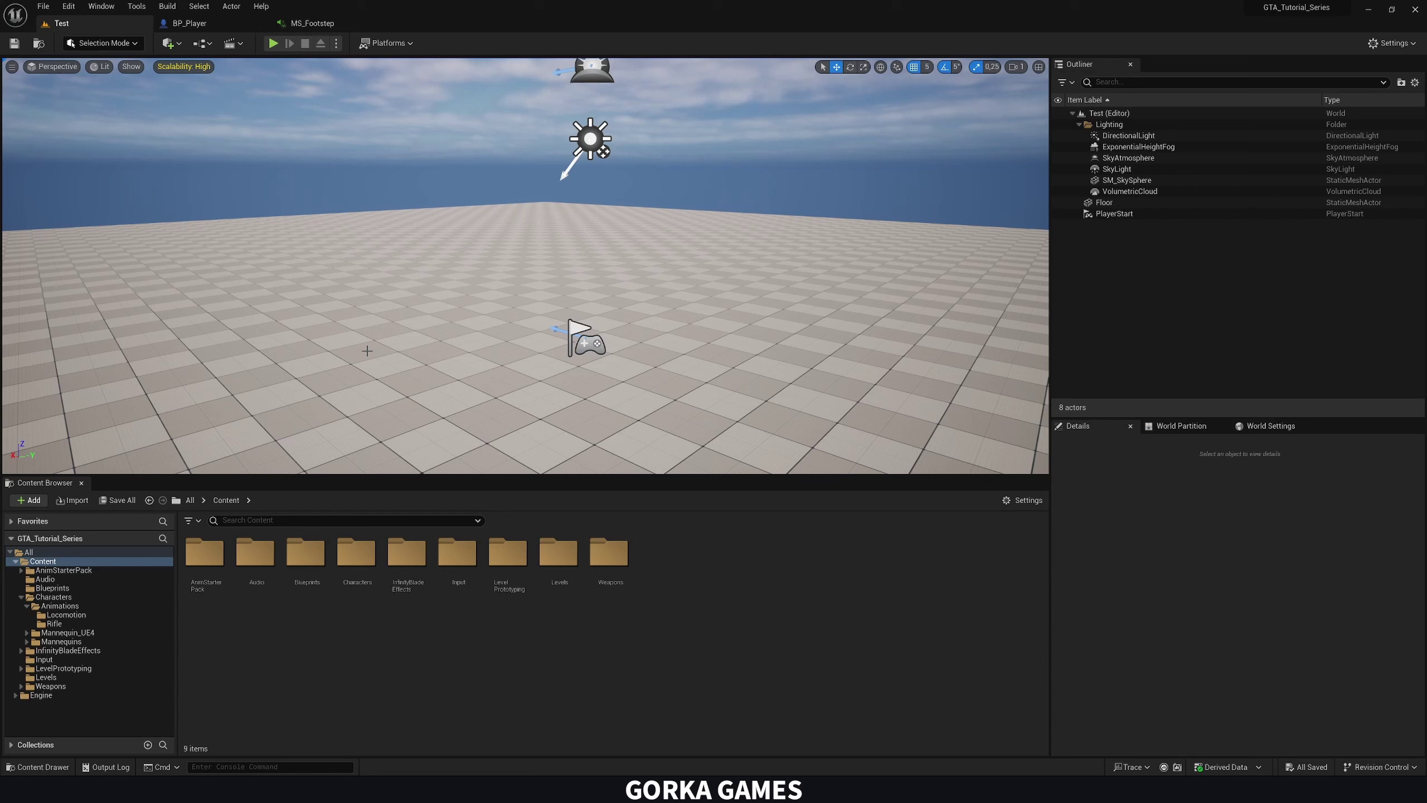
pyautogui.doubleClick(255, 554)
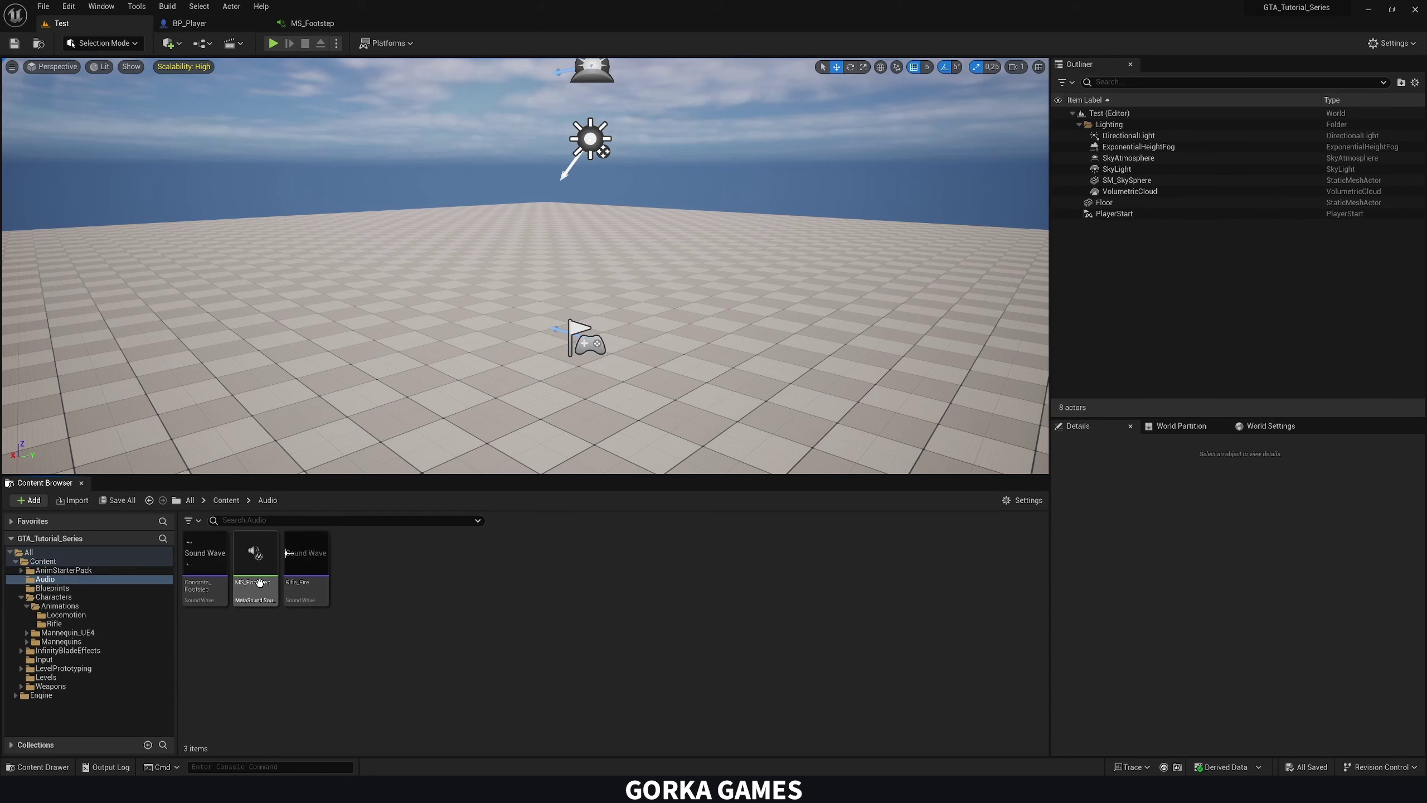
# Create a Sound Attenuation asset in the Audio folder, name it SA_Character and open it for editing
pyautogui.rightClick(394, 579)
pyautogui.moveTo(452, 380)
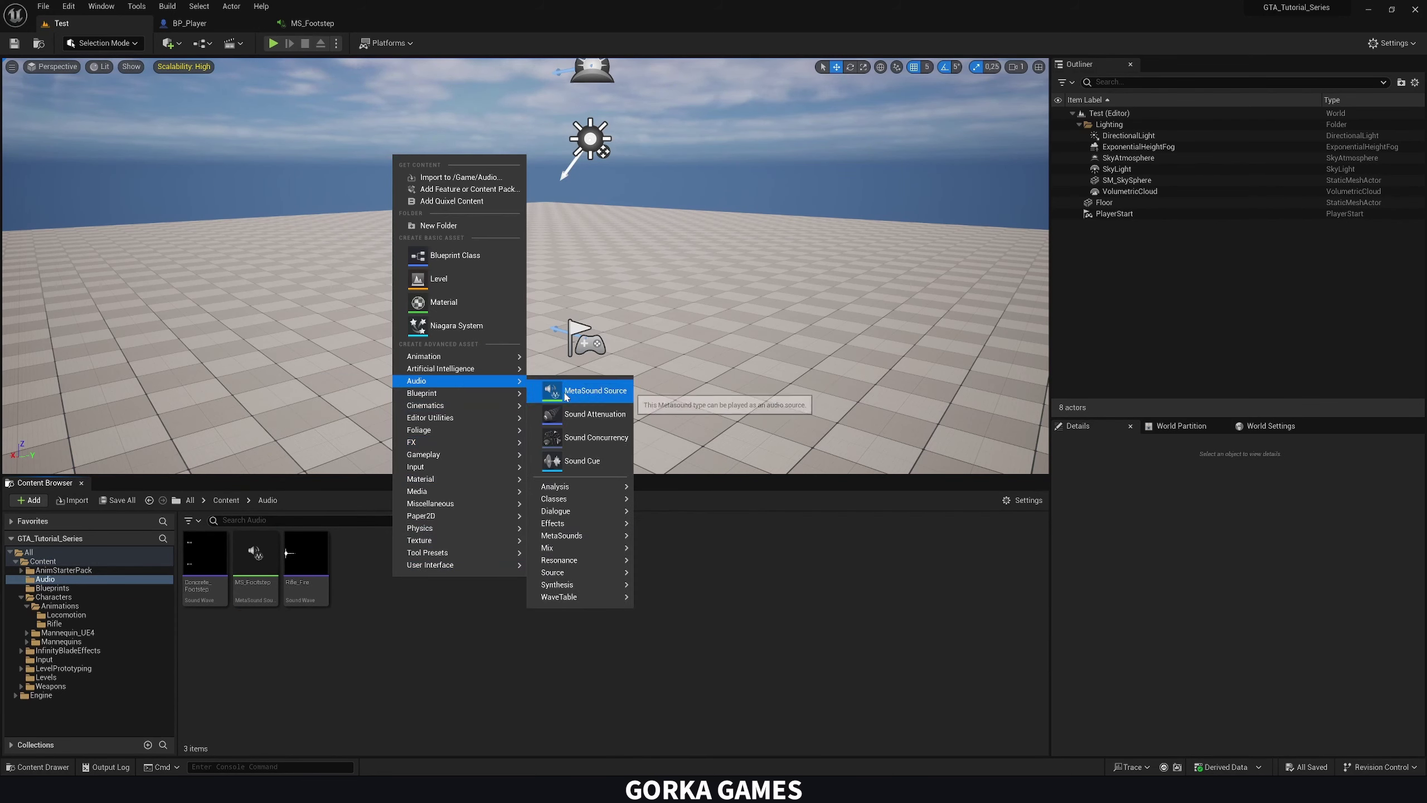
pyautogui.click(585, 415)
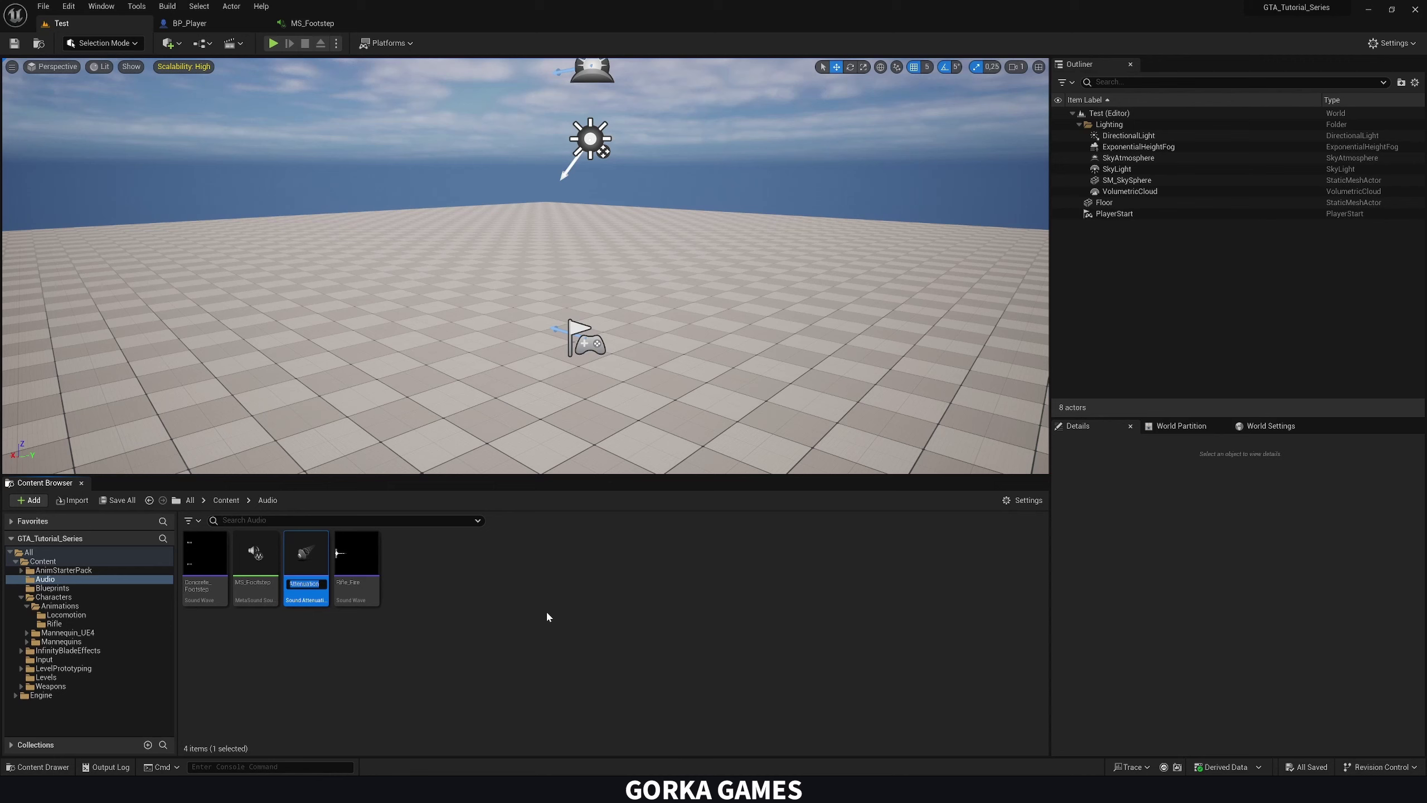
pyautogui.write('SA')
pyautogui.write('_Charac')
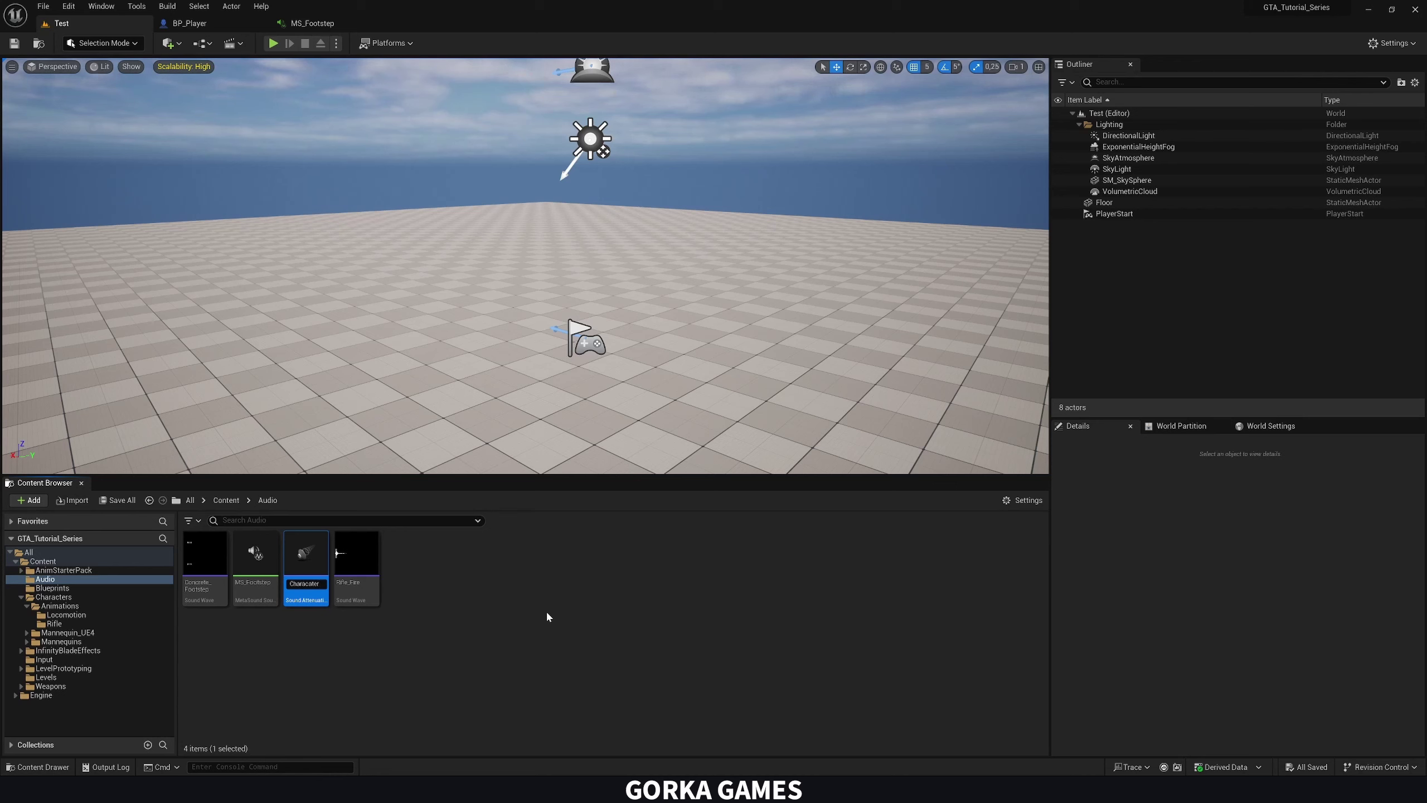
pyautogui.write('ter')
pyautogui.press('Return')
pyautogui.press('Return')
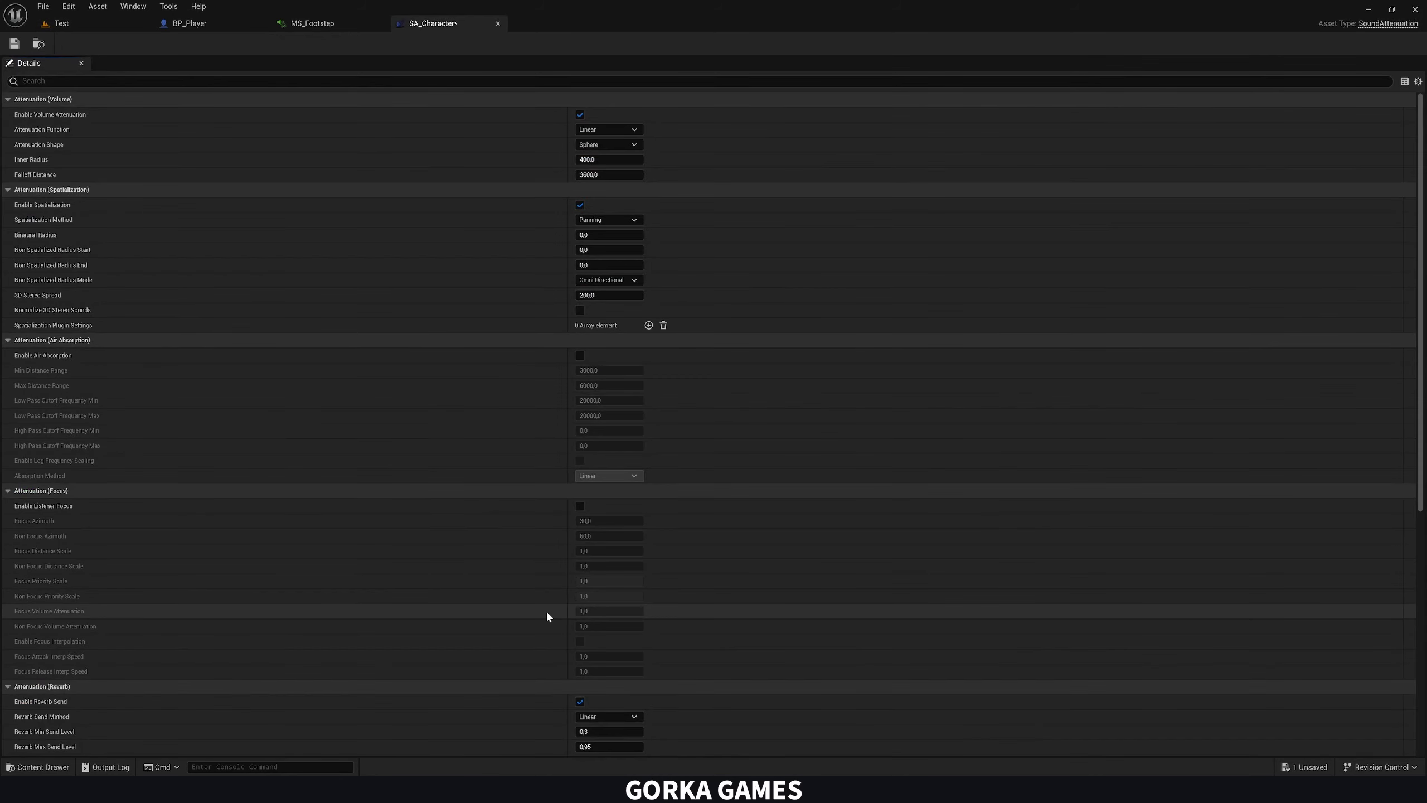